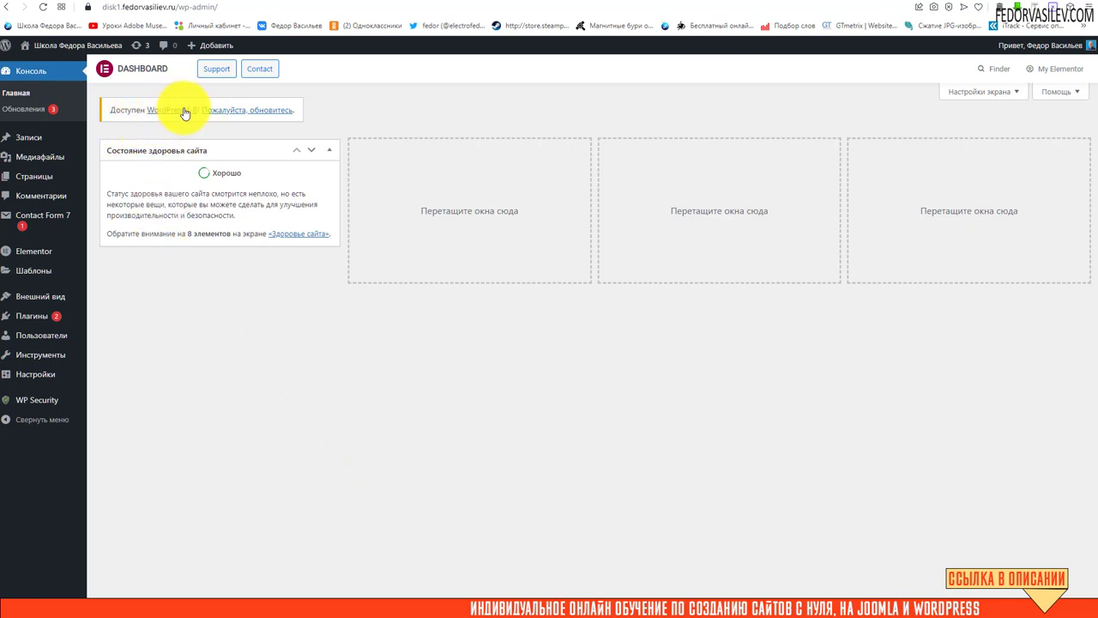
mouse_move(53, 316)
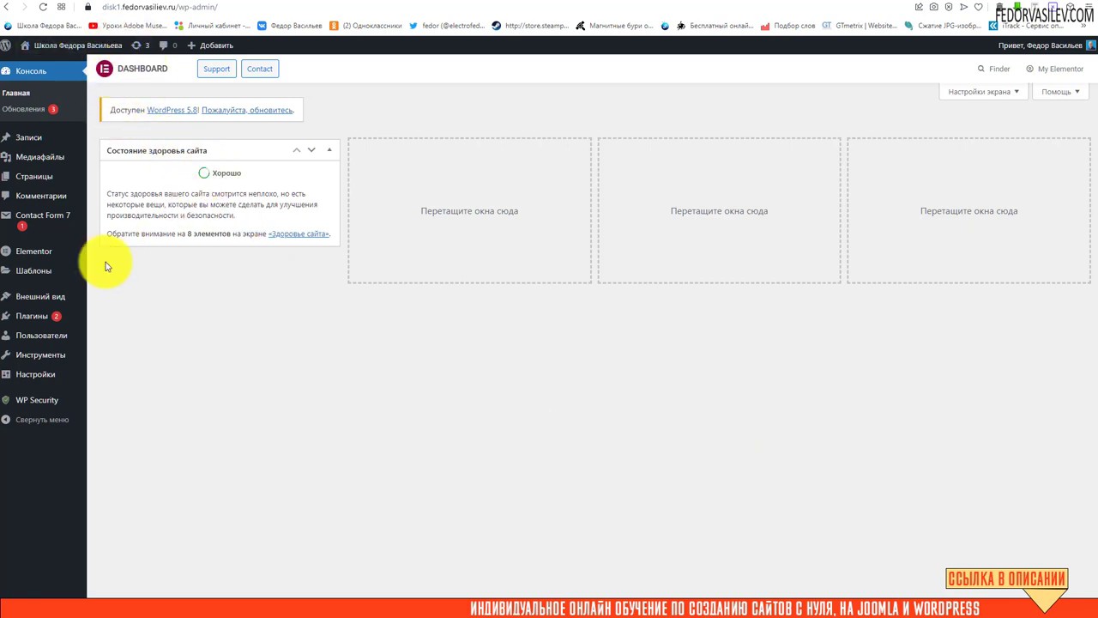
mouse_move(66, 316)
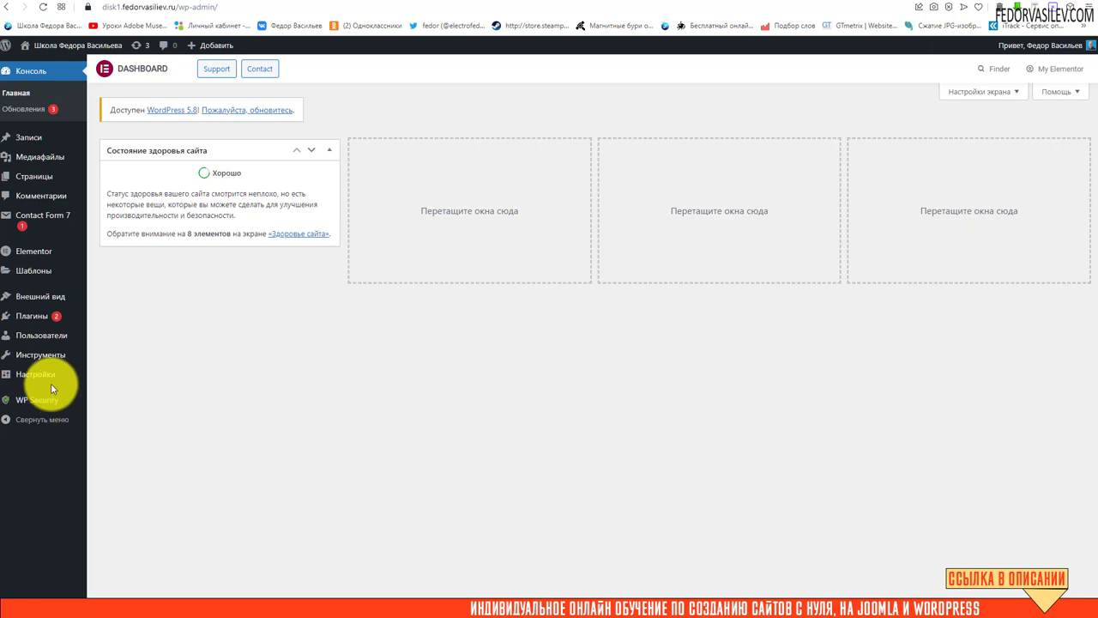
mouse_move(49, 390)
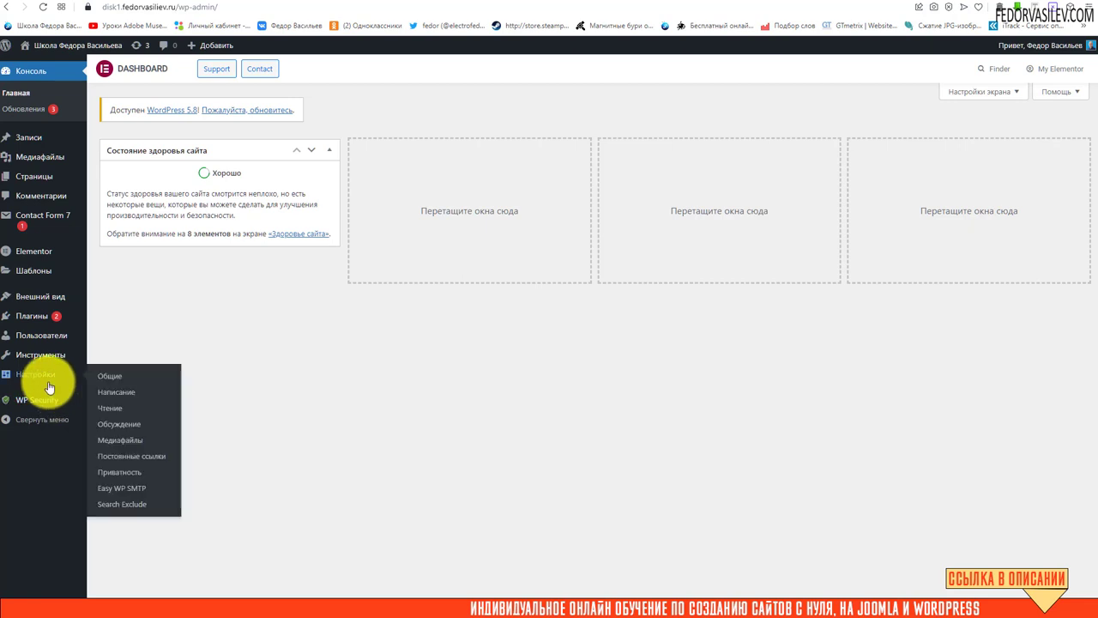
mouse_move(40, 345)
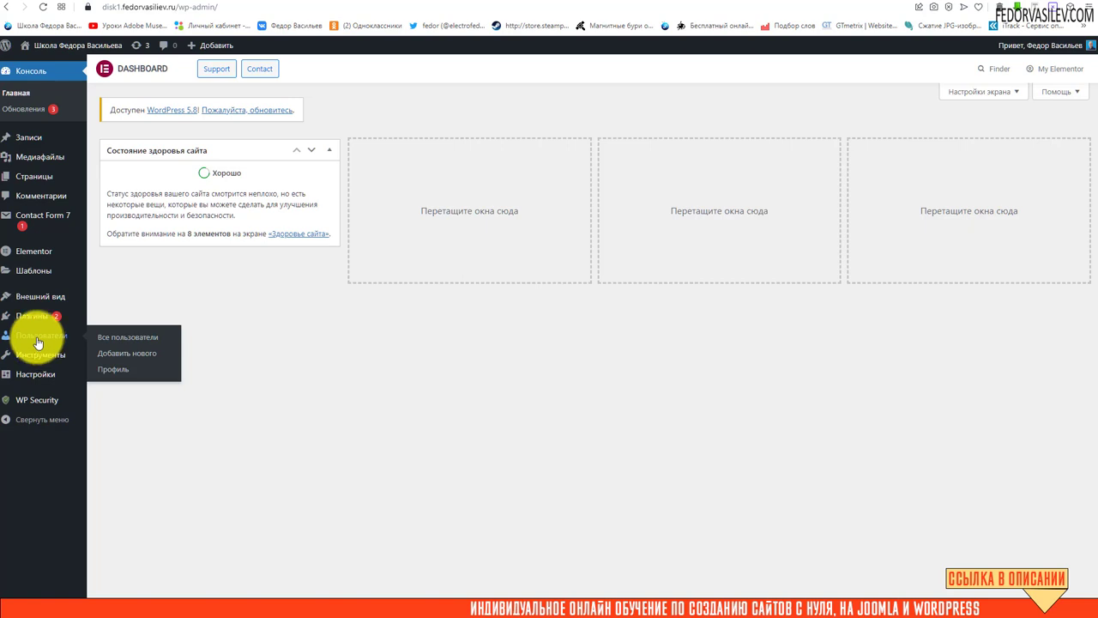
mouse_move(87, 354)
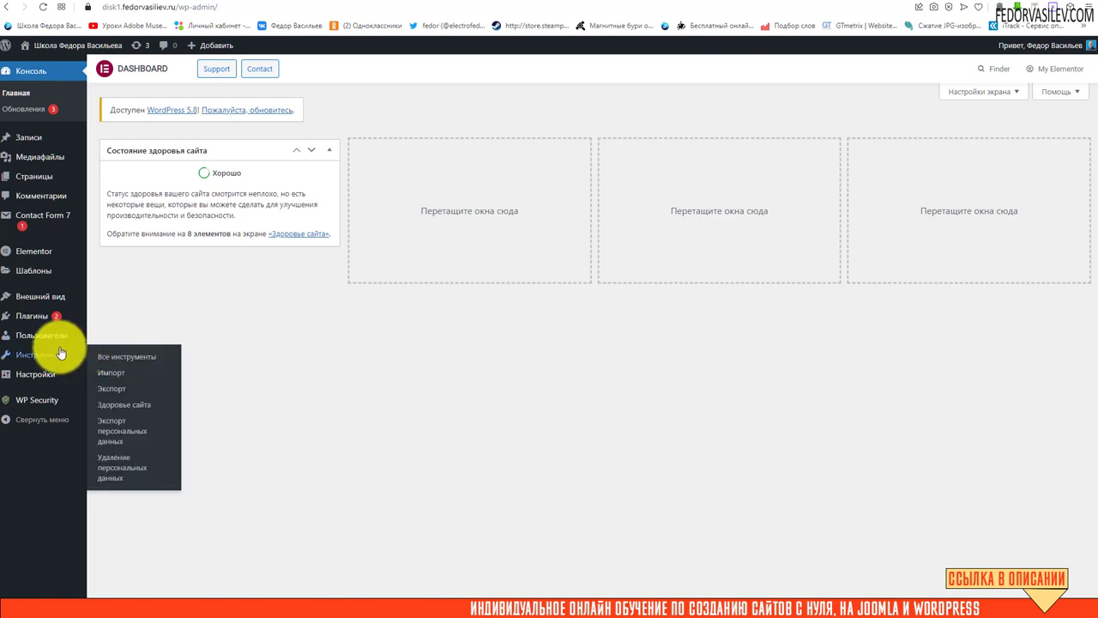
mouse_move(20, 312)
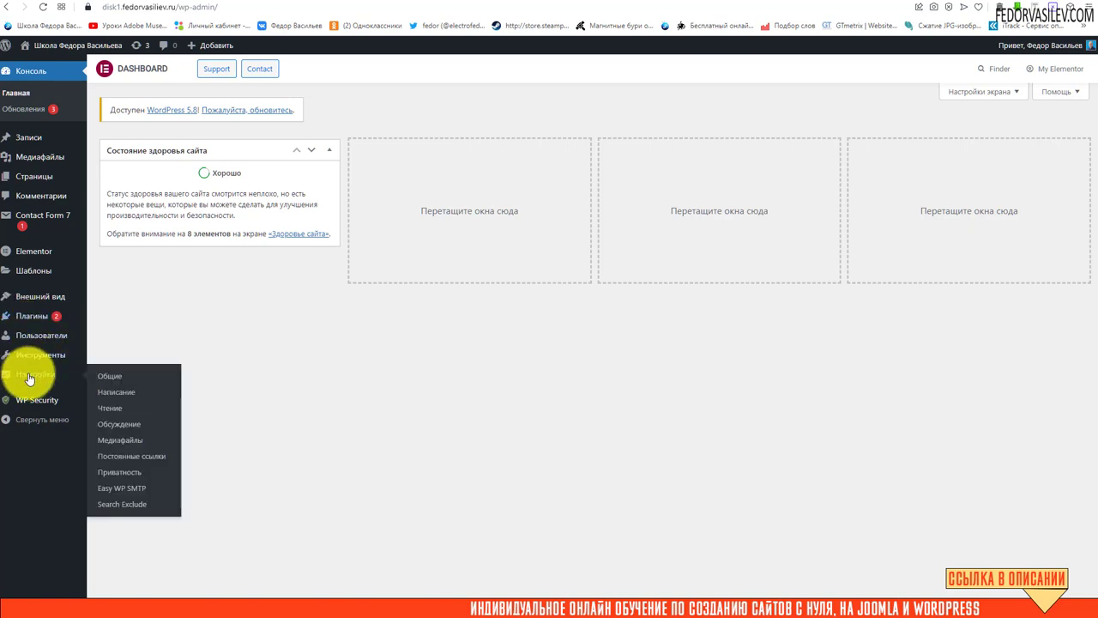
Open the administrator's profile from the list of all users and go to its account management section.
left_click(30, 338)
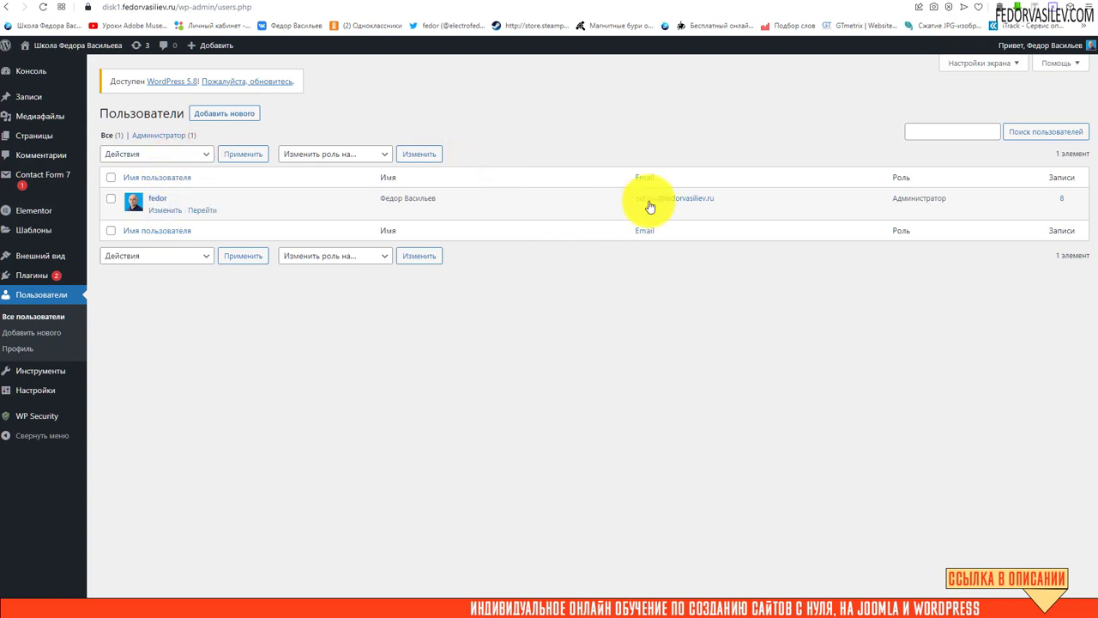
left_click(160, 204)
scroll(155, 257, "down", 12)
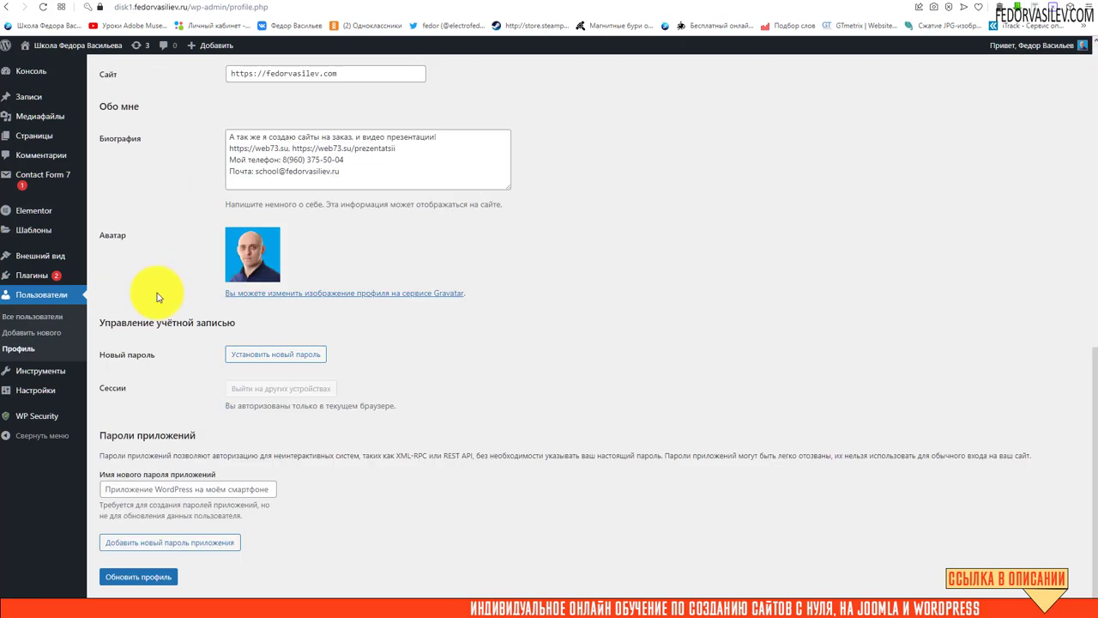
Generate a new password for the administrator account and copy it.
left_click(263, 339)
triple_click(356, 363)
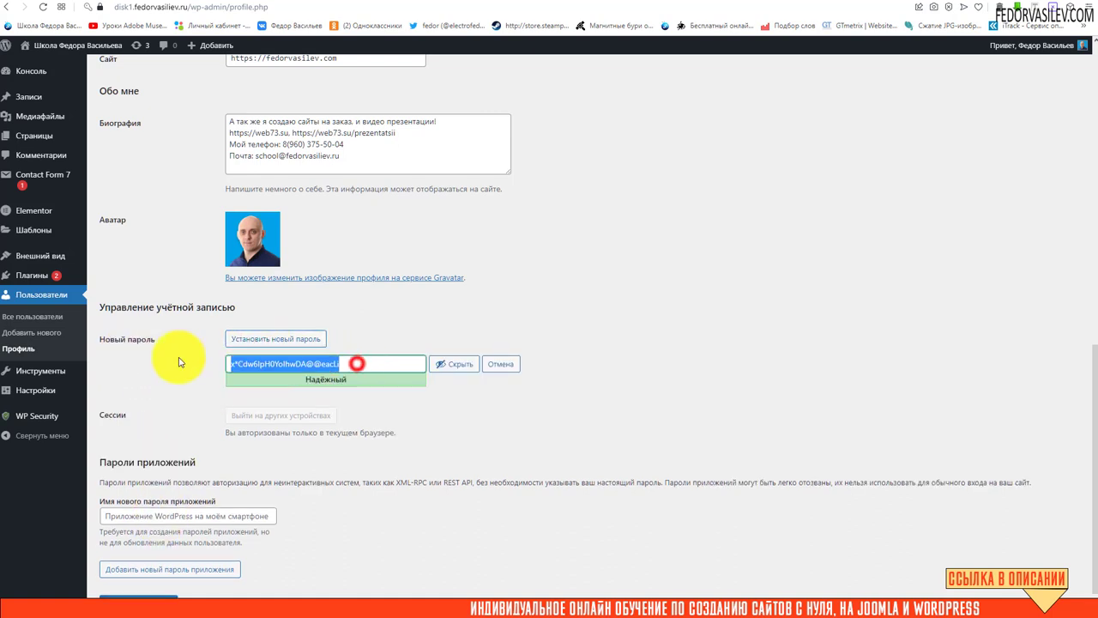
right_click(254, 362)
left_click(283, 405)
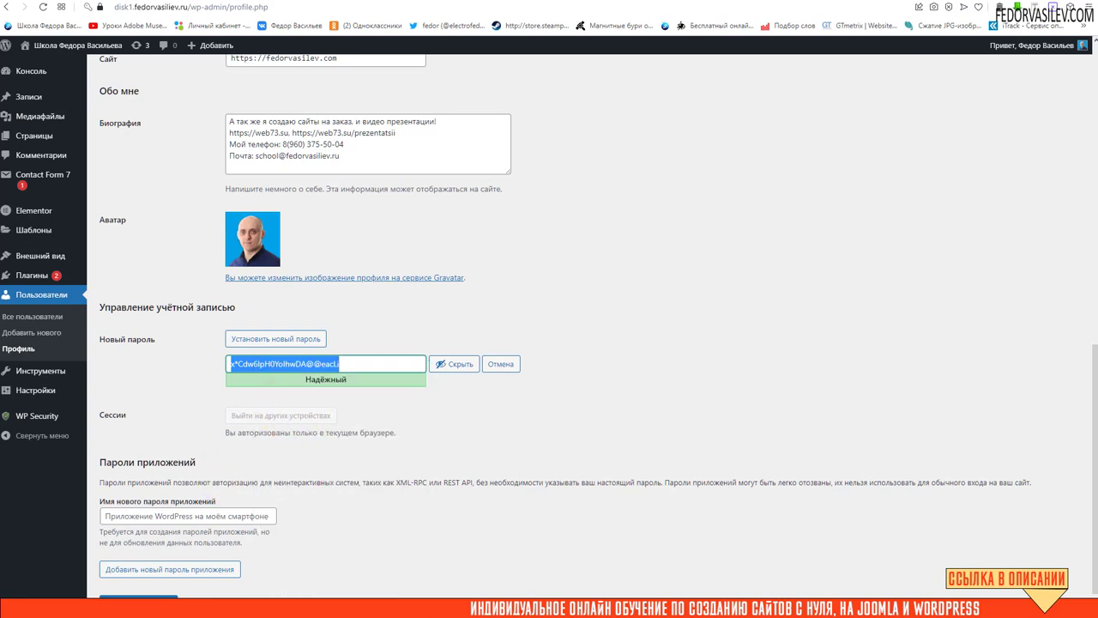
Hide the new password and save the updated profile.
left_click(453, 364)
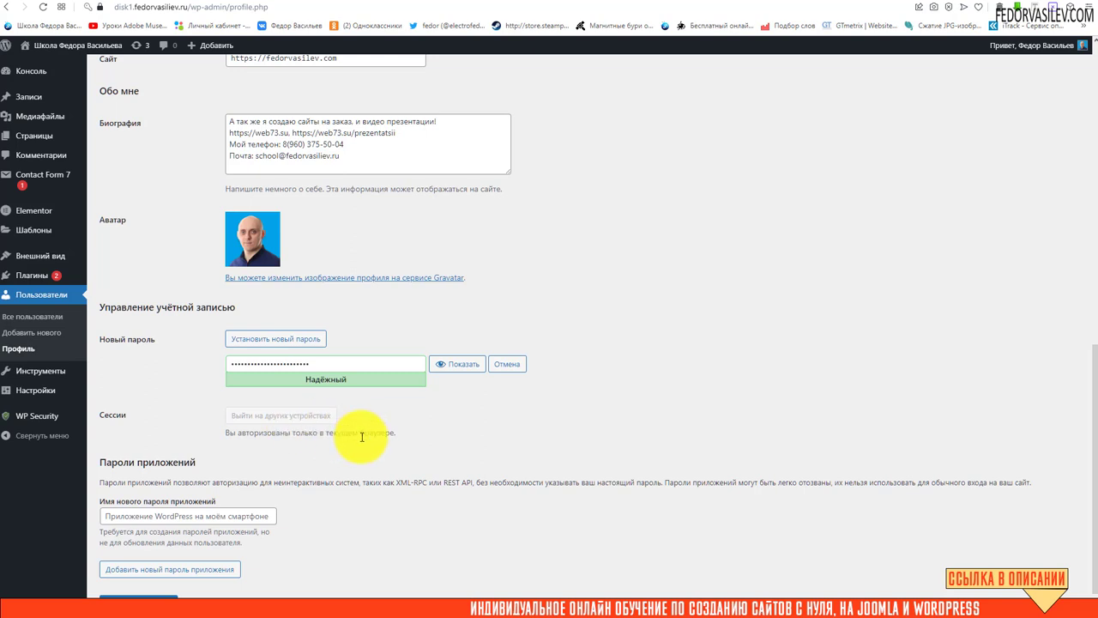
scroll(361, 437, "down", 1)
left_click(138, 561)
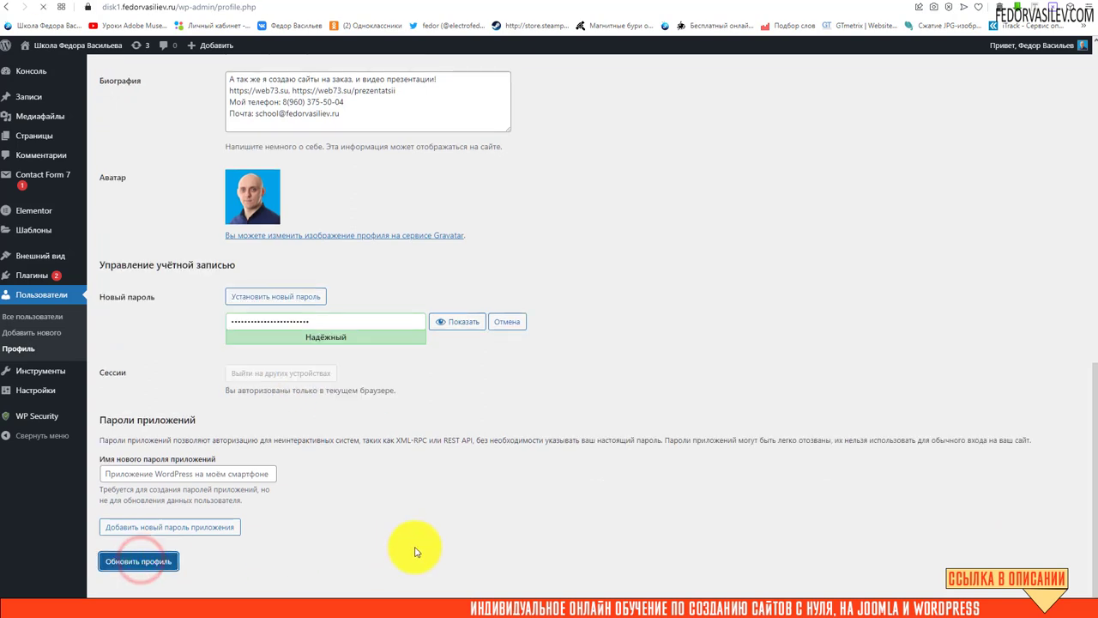
Replace the profile's required contact email with the new email address and save the profile.
scroll(772, 463, "down", 15)
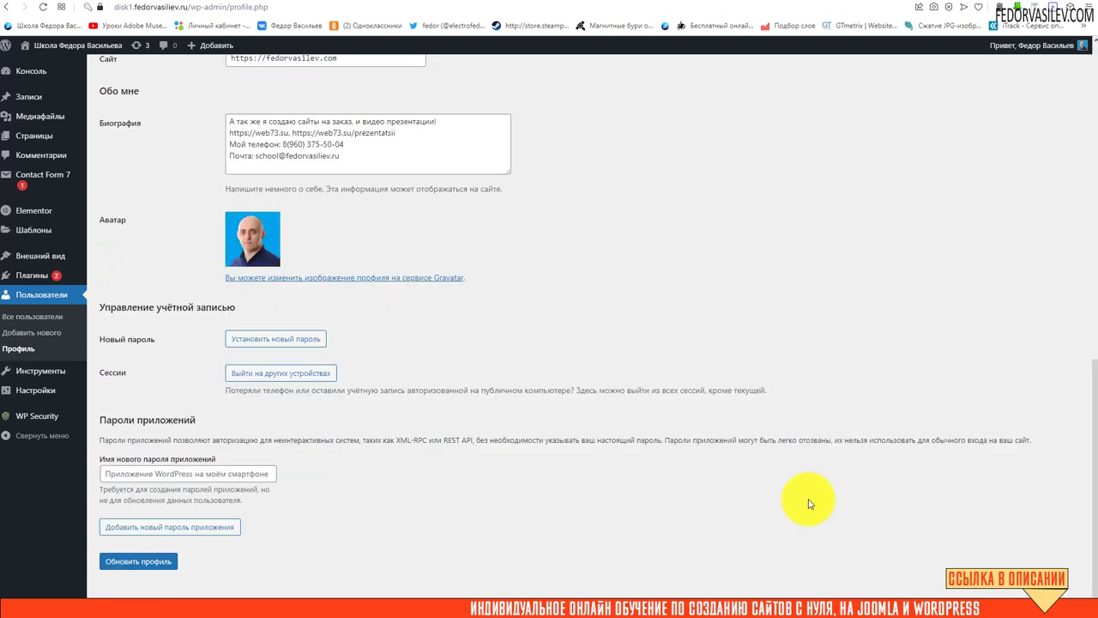
scroll(649, 363, "up", 5)
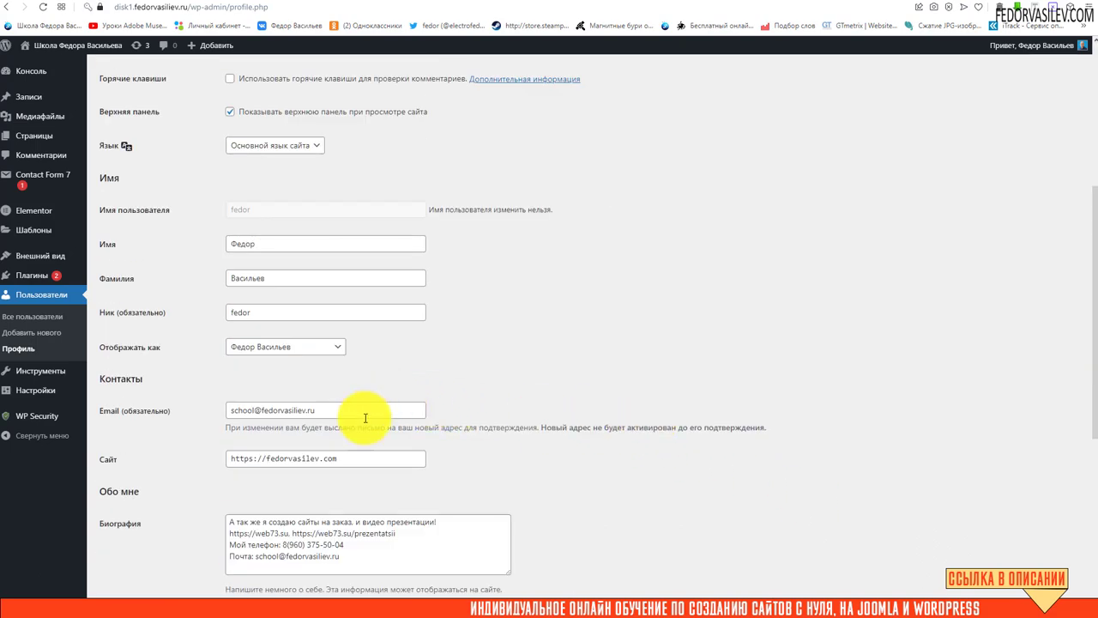
triple_click(331, 410)
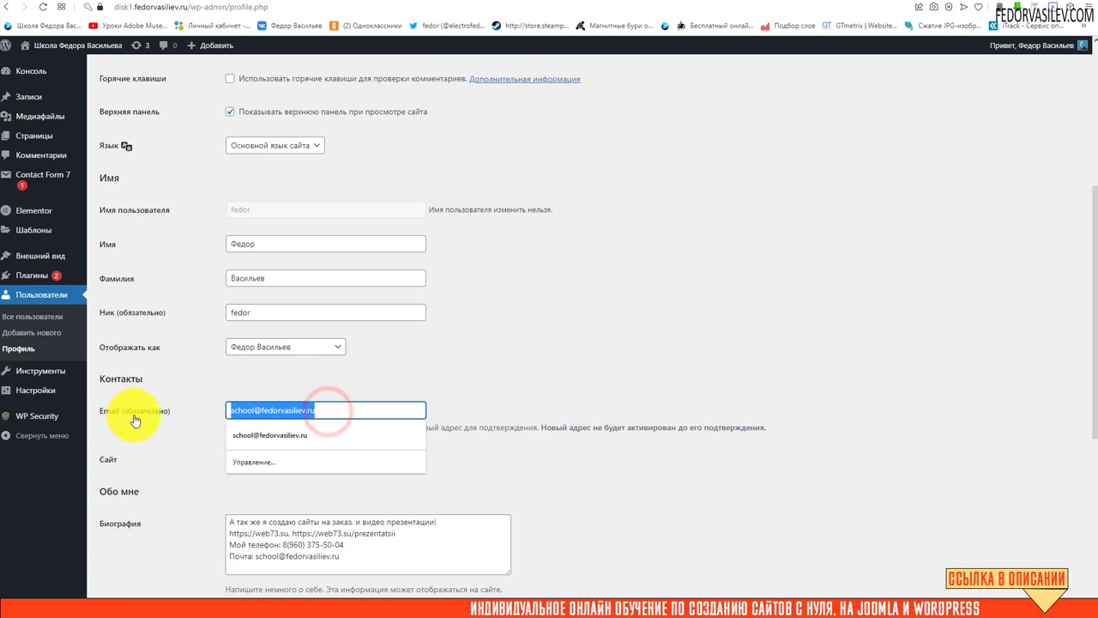
left_click(421, 357)
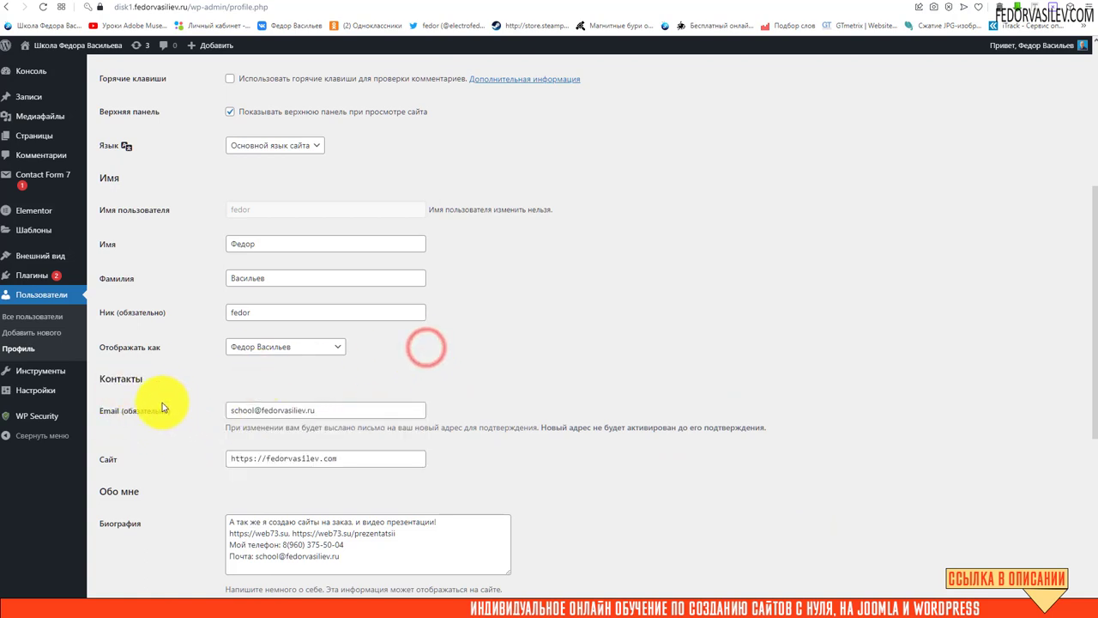
triple_click(334, 409)
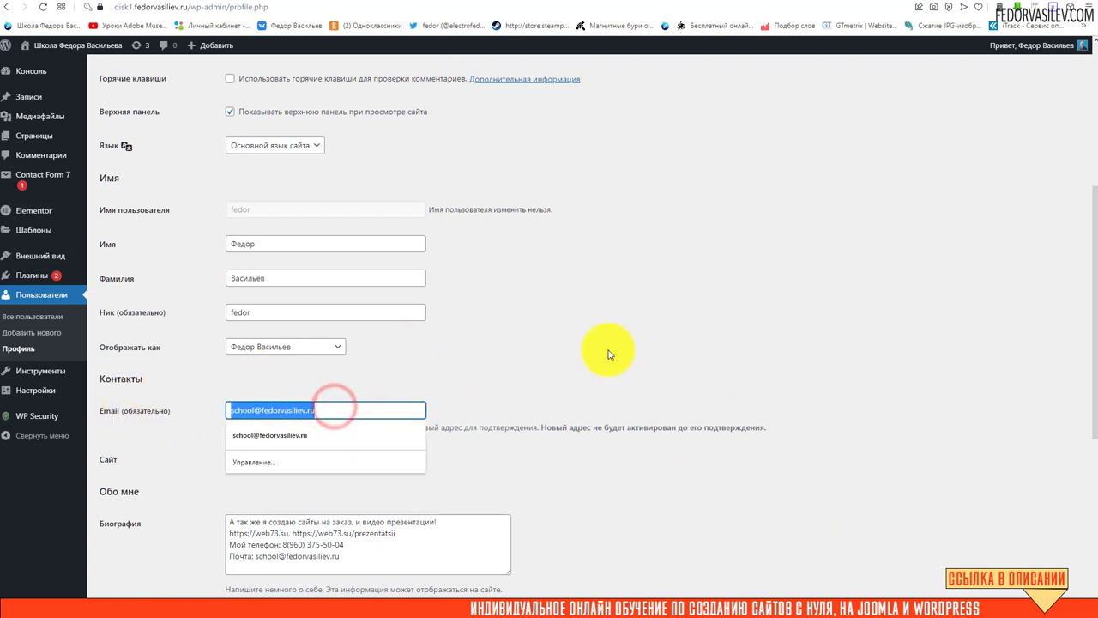
left_click(696, 345)
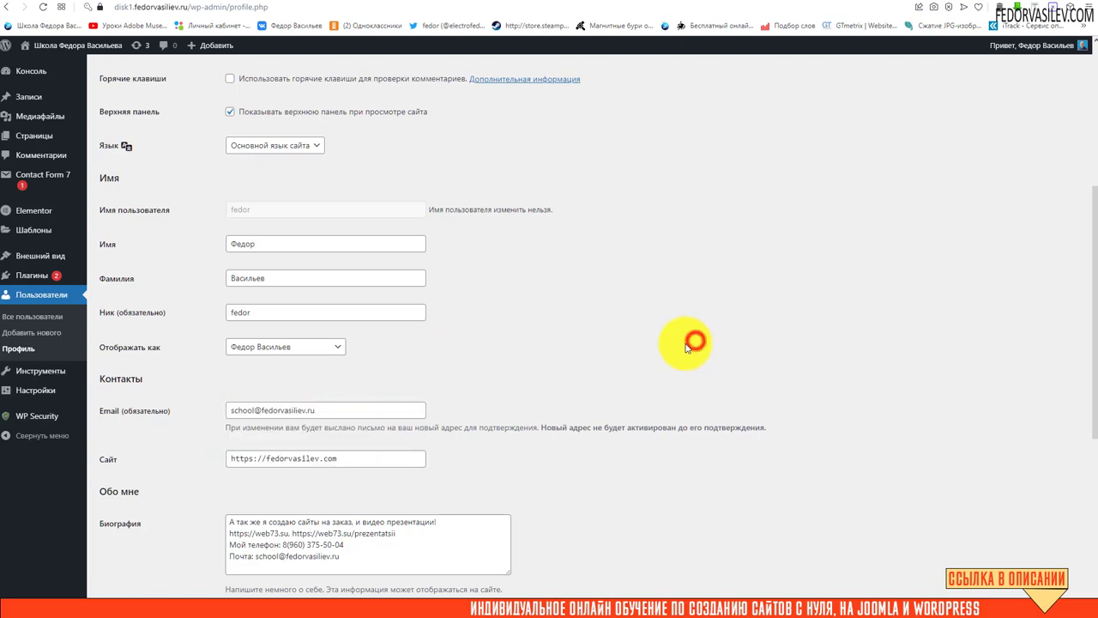
left_click(123, 419)
key("ctrl+v")
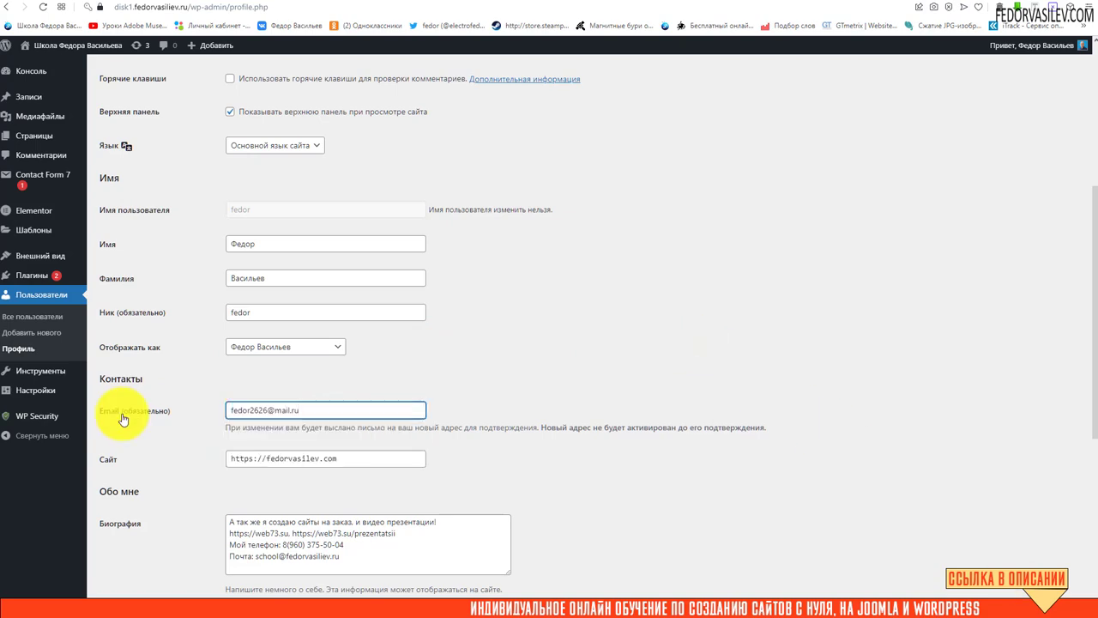
scroll(123, 419, "down", 5)
left_click(138, 561)
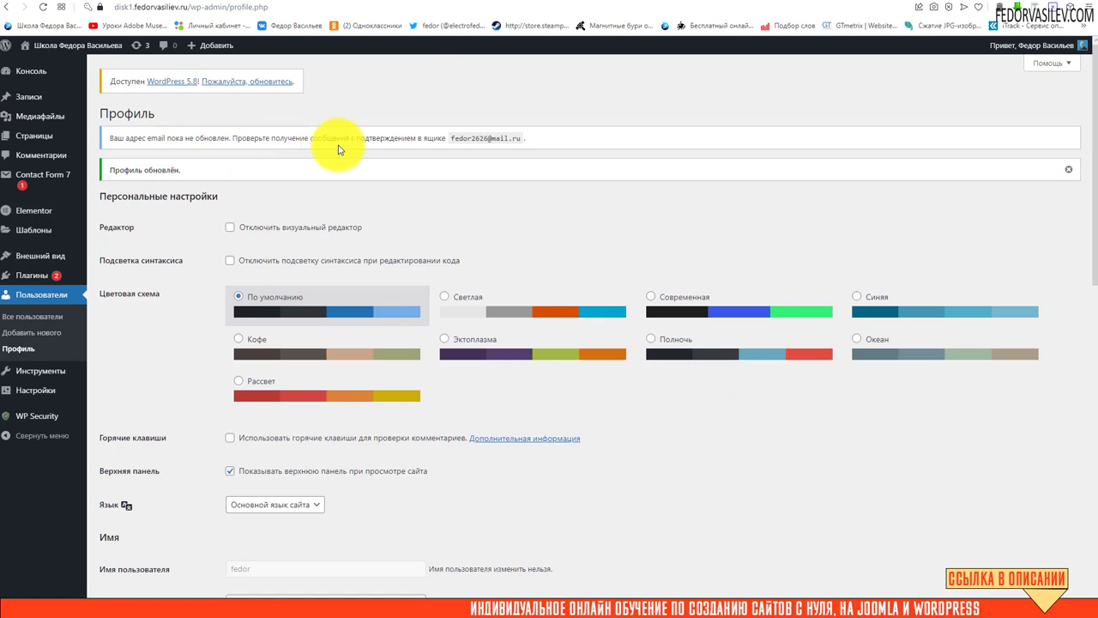
Check the notices about the email address change at the start of the profile and in its contacts section.
double_click(454, 137)
scroll(632, 157, "down", 6)
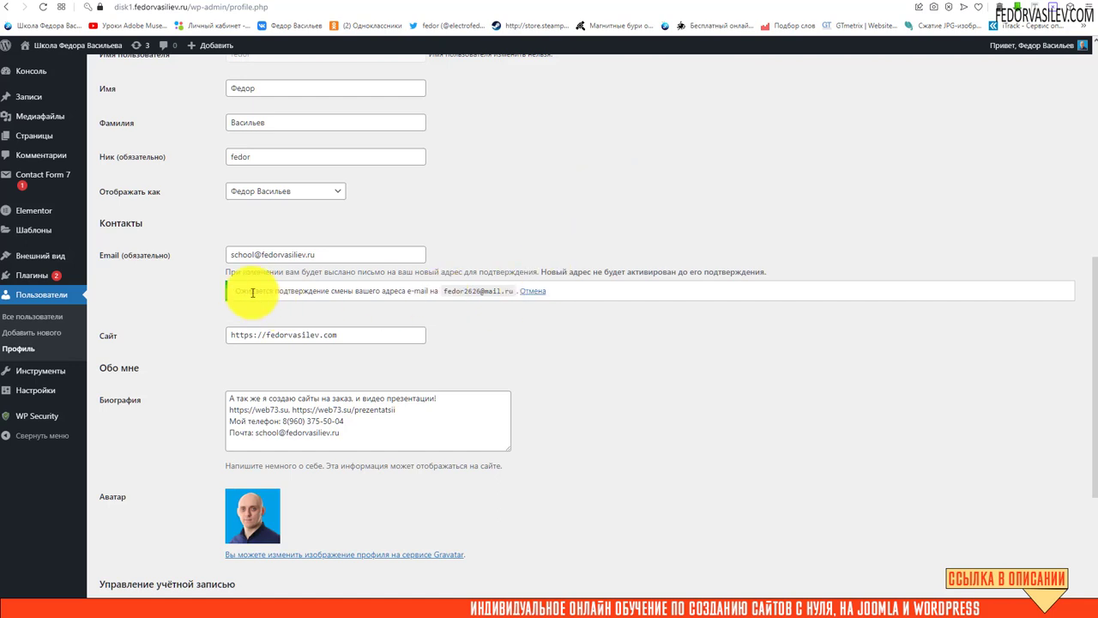
left_click_drag(241, 291, 396, 291)
left_click(576, 341)
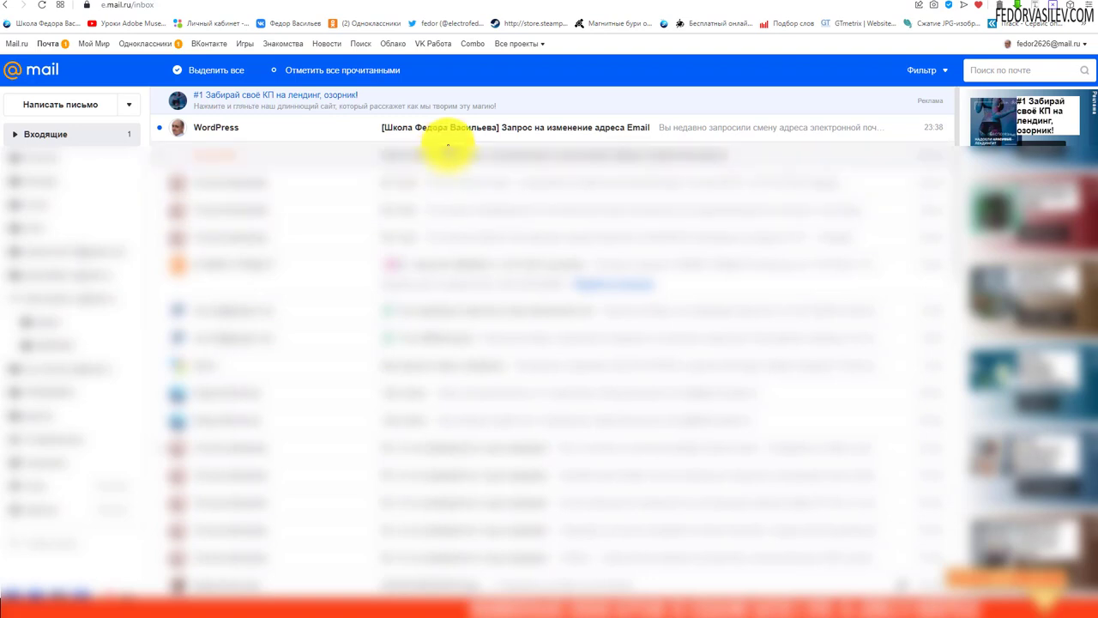
Switch to the Mail.ru inbox, open the WordPress message about changing the email address and follow its confirmation link.
left_click(596, 130)
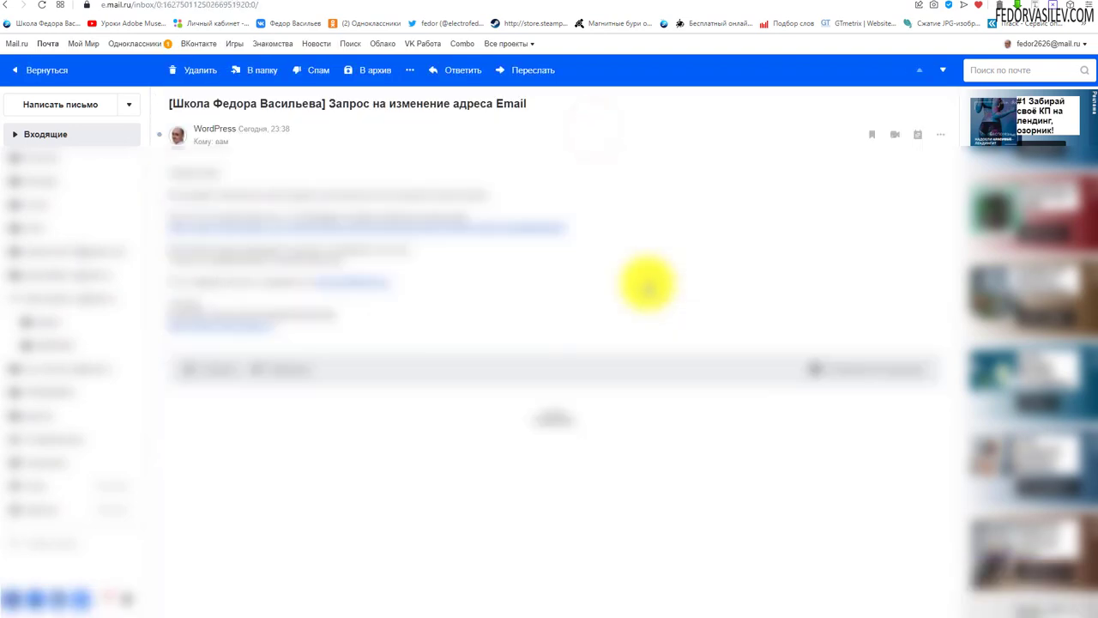
left_click_drag(204, 216, 355, 208)
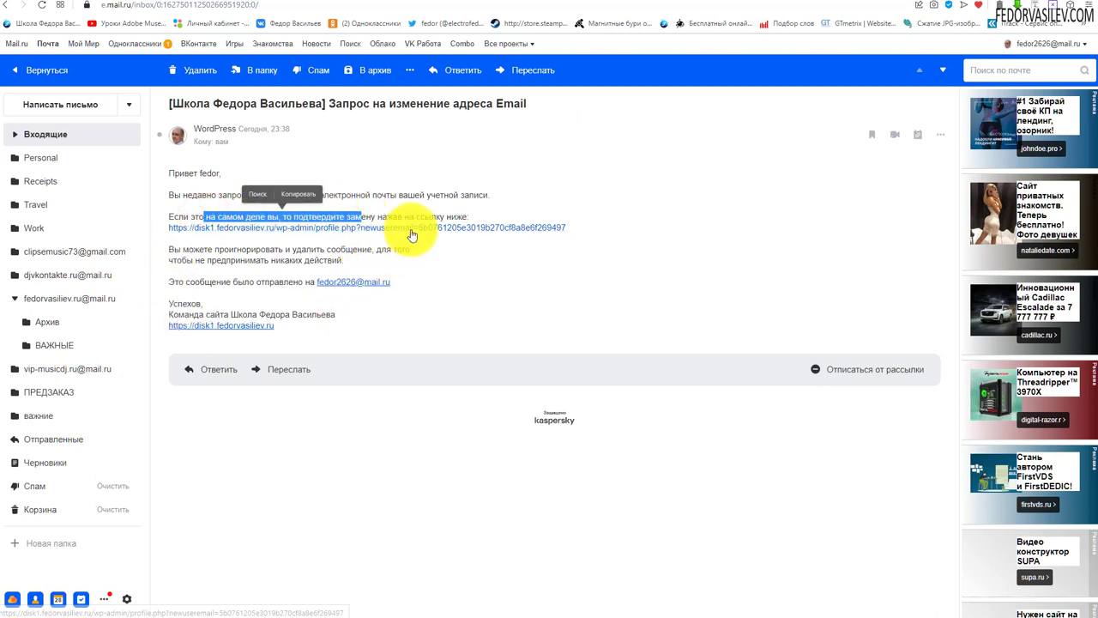
left_click(411, 230)
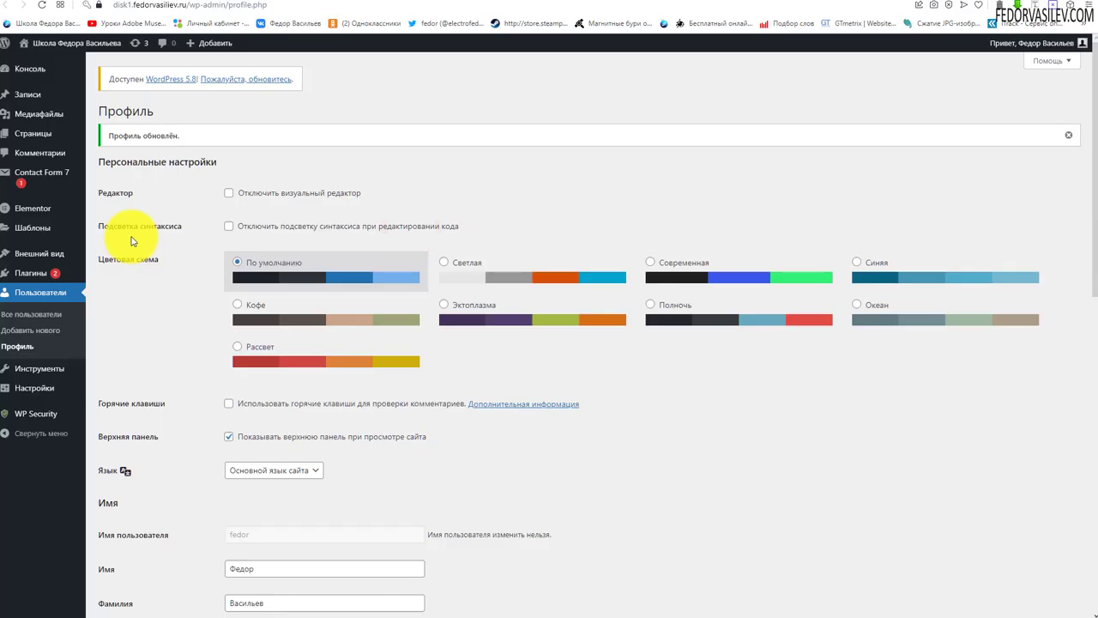
Review the profile after the email confirmation, including its contact email, avatar and personal settings.
left_click_drag(160, 135, 493, 91)
left_click(494, 89)
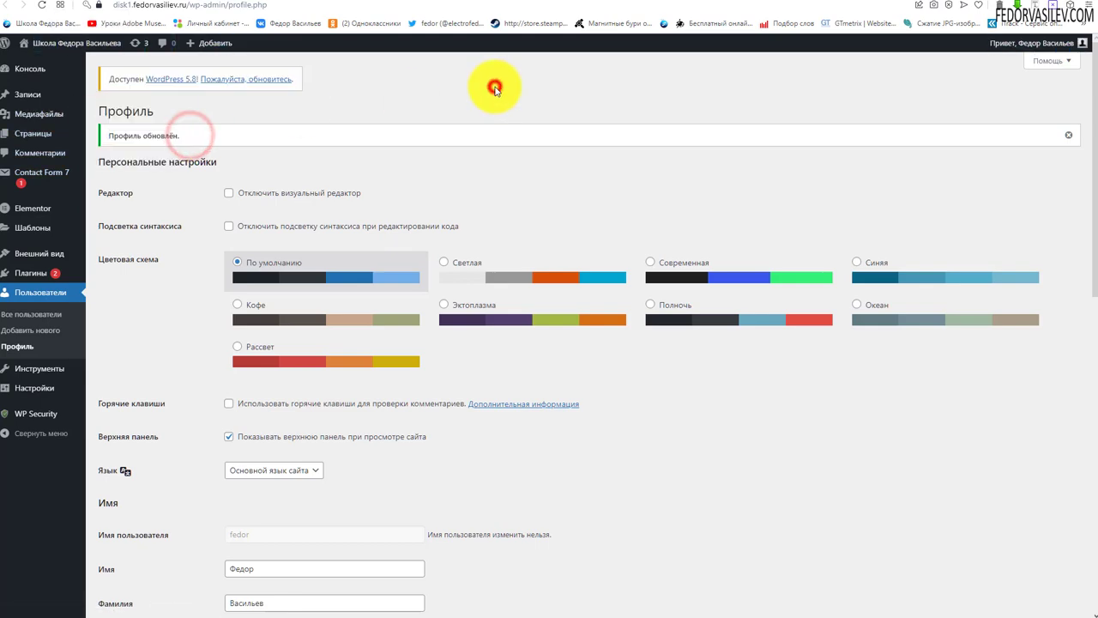
scroll(329, 178, "down", 3)
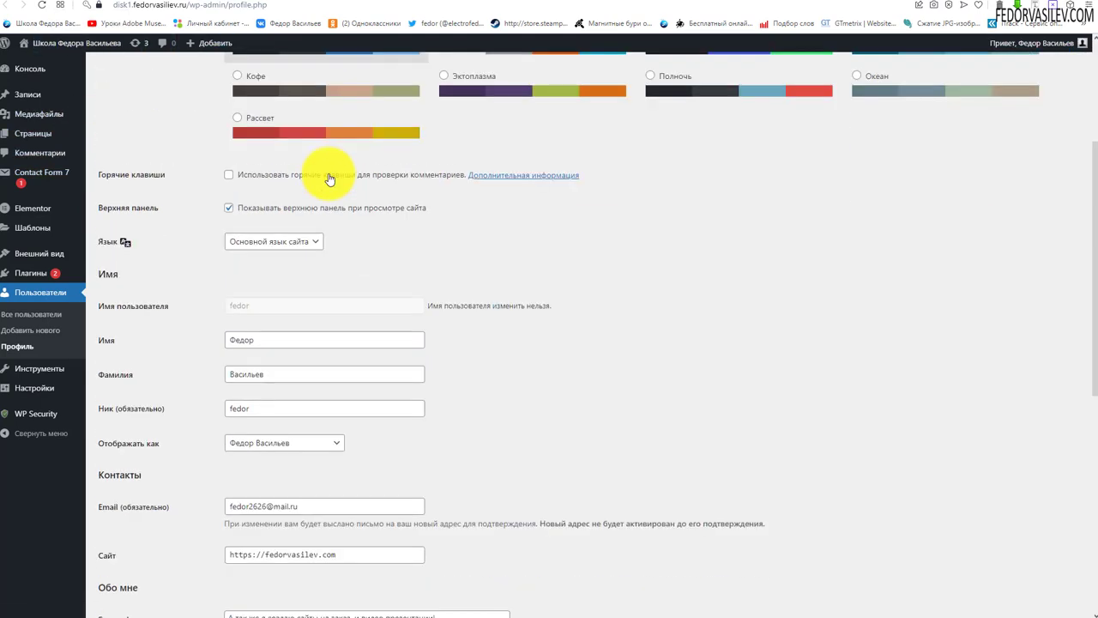
scroll(328, 178, "down", 6)
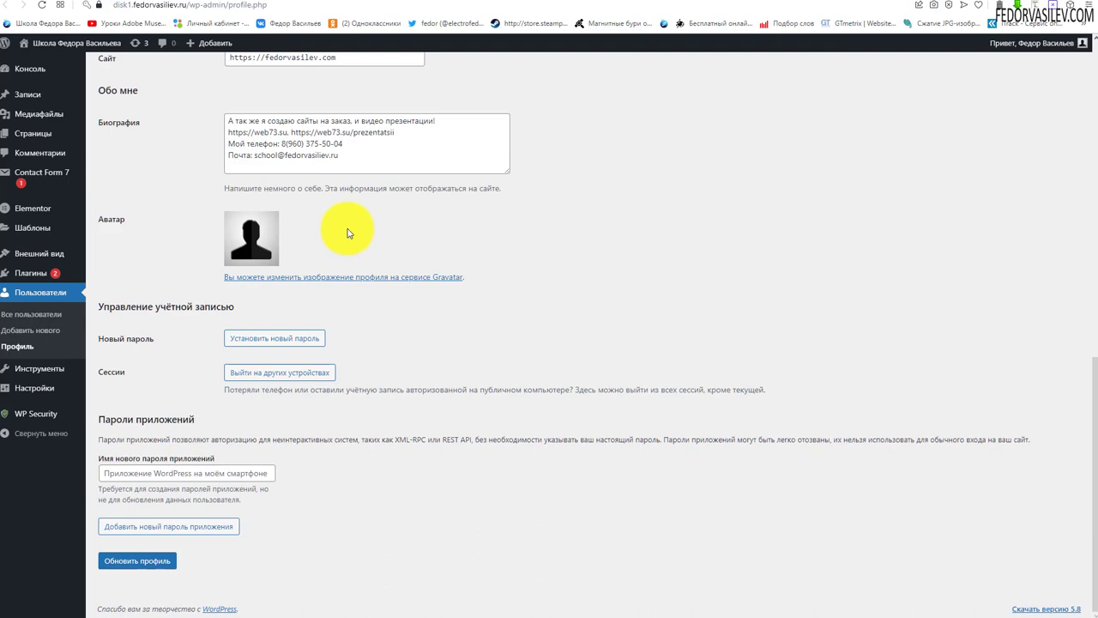
scroll(348, 233, "up", 5)
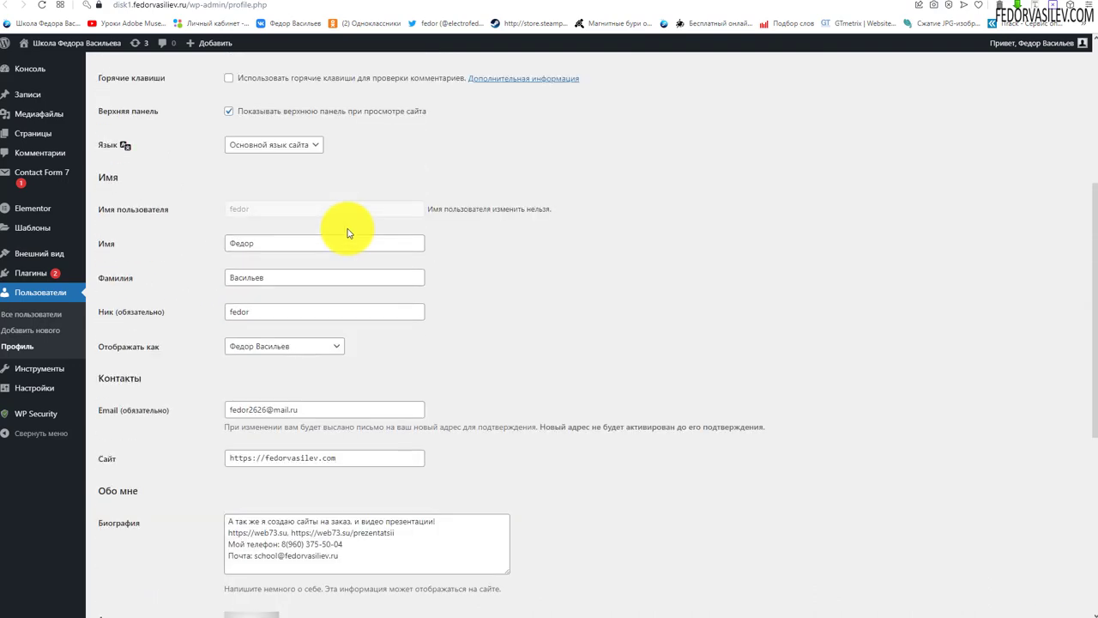
scroll(348, 232, "up", 3)
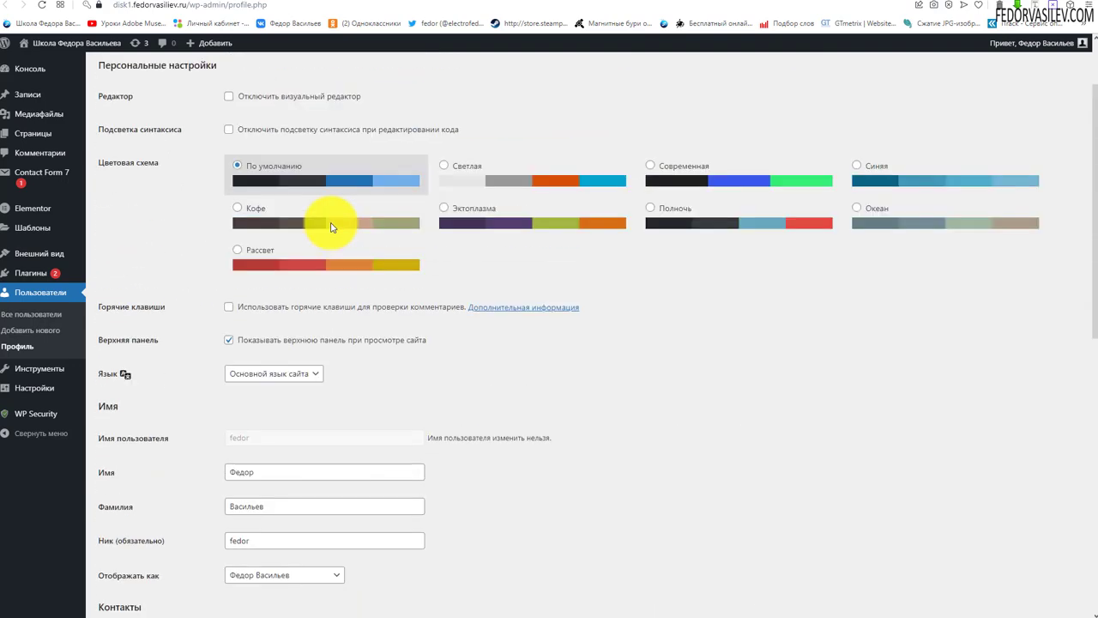
scroll(314, 204, "up", 2)
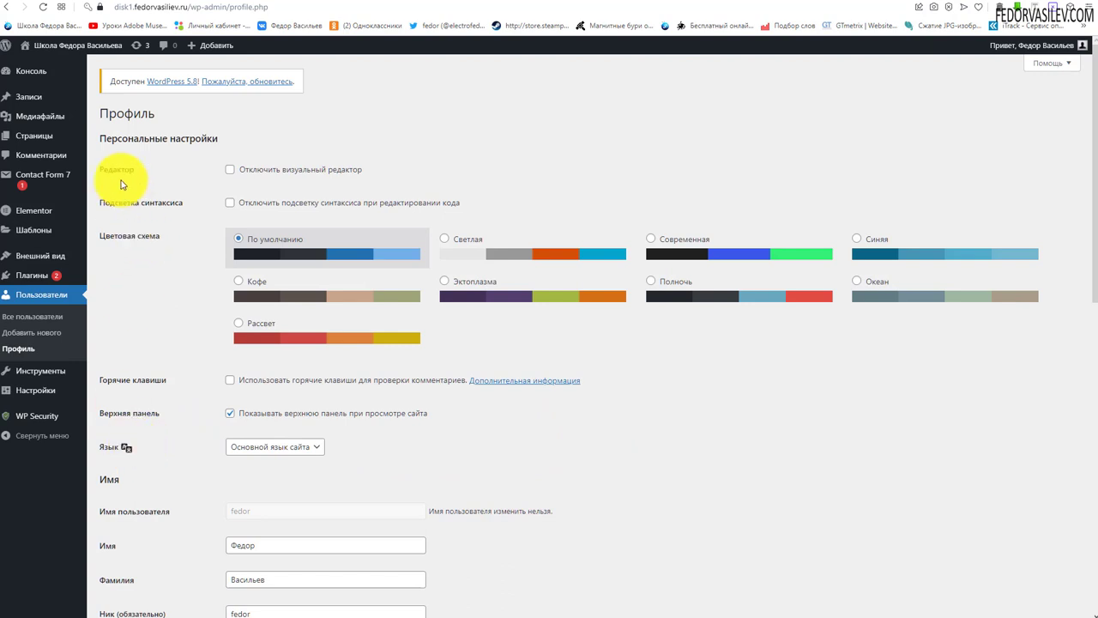
Update WordPress to version 5.8–ru_RU from the console and look through the page about what is new.
left_click(52, 71)
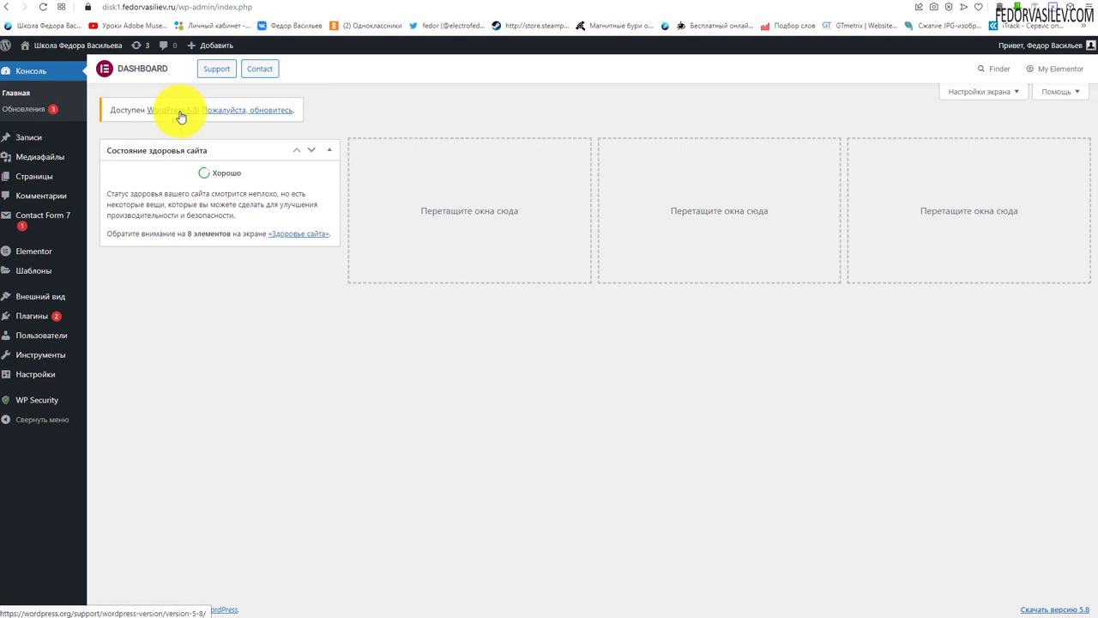
left_click(214, 111)
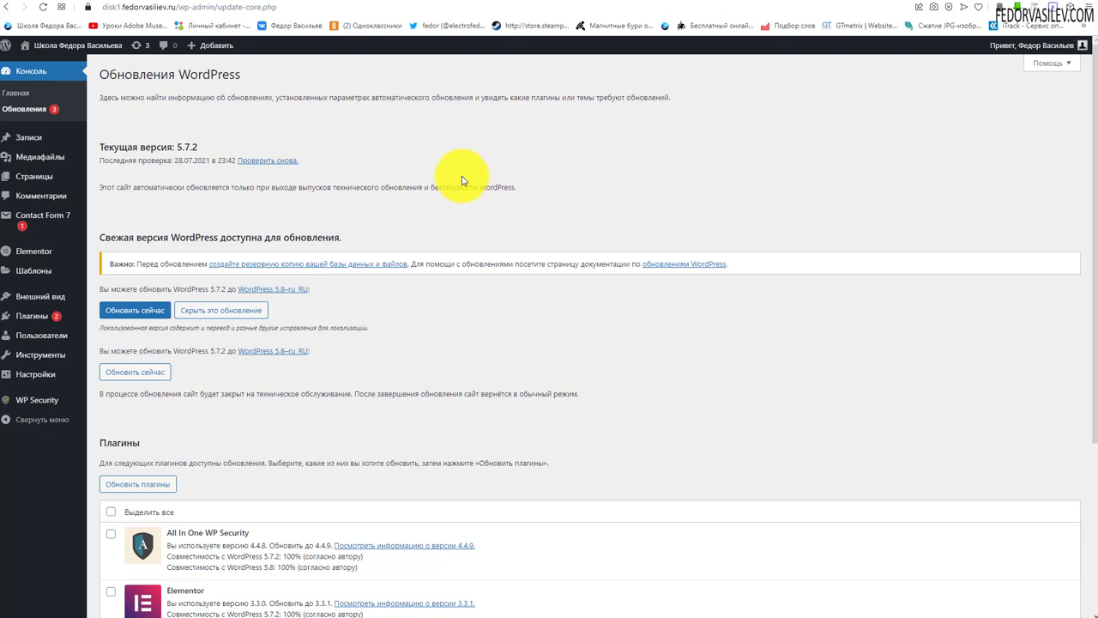
left_click(127, 312)
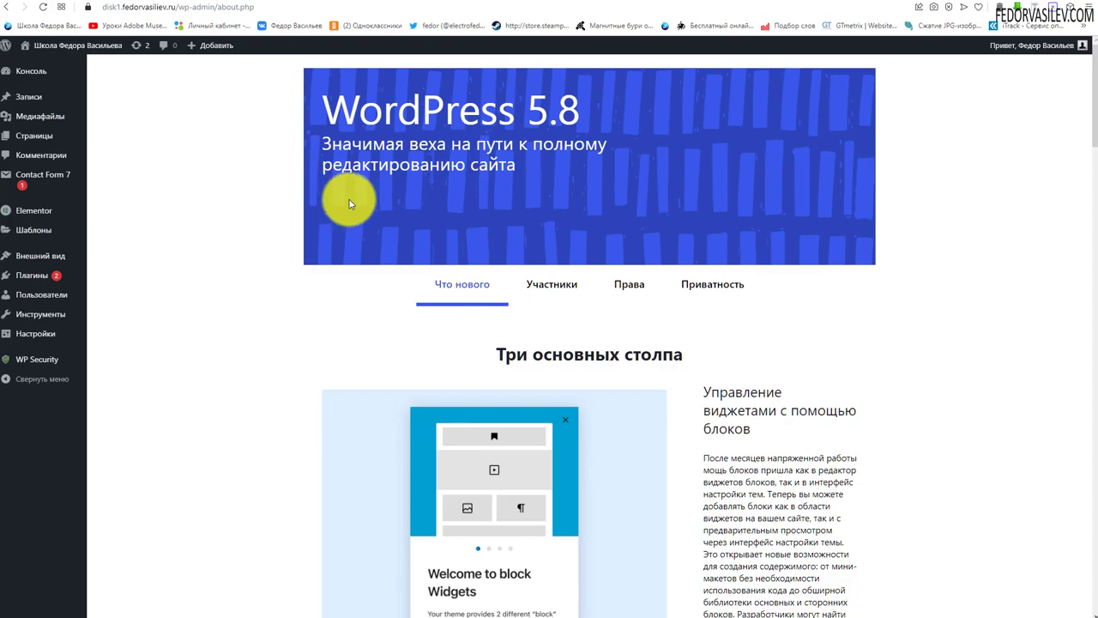
scroll(436, 184, "down", 3)
scroll(526, 251, "down", 17)
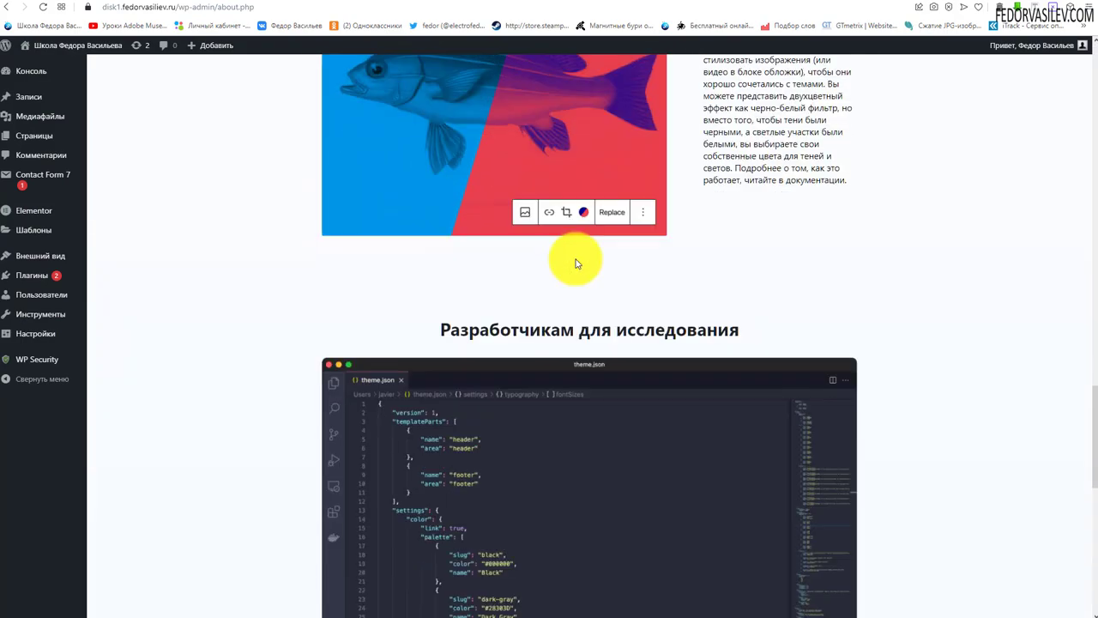
Switch to the site's public home page, look through it down to the footer, and reload it to check it after the WordPress update.
scroll(576, 258, "up", 15)
scroll(219, 183, "up", 4)
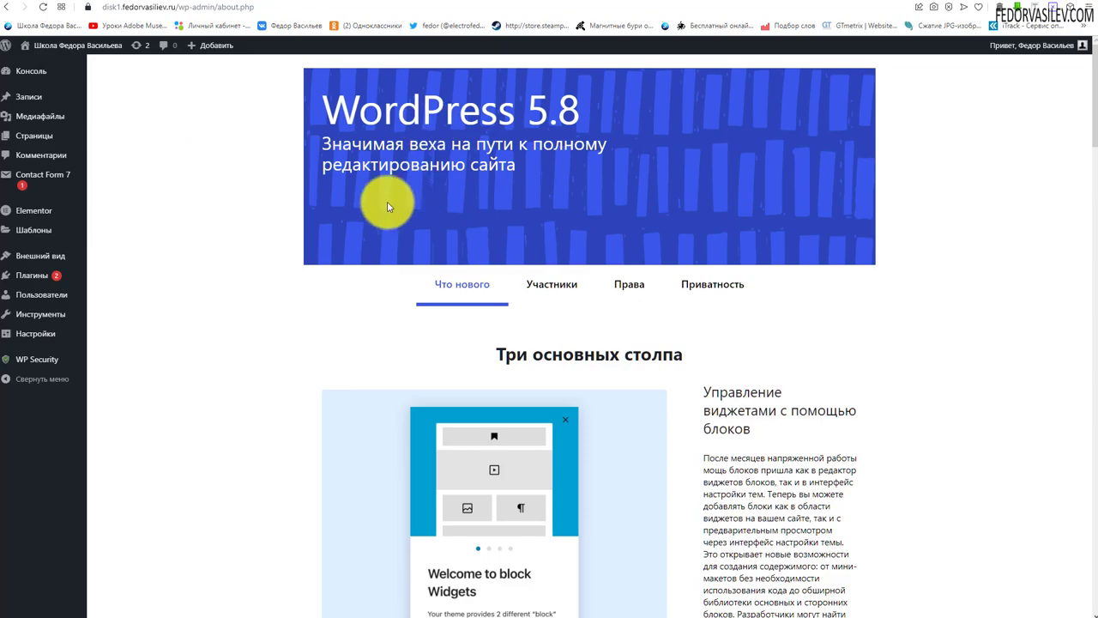
left_click(502, 3)
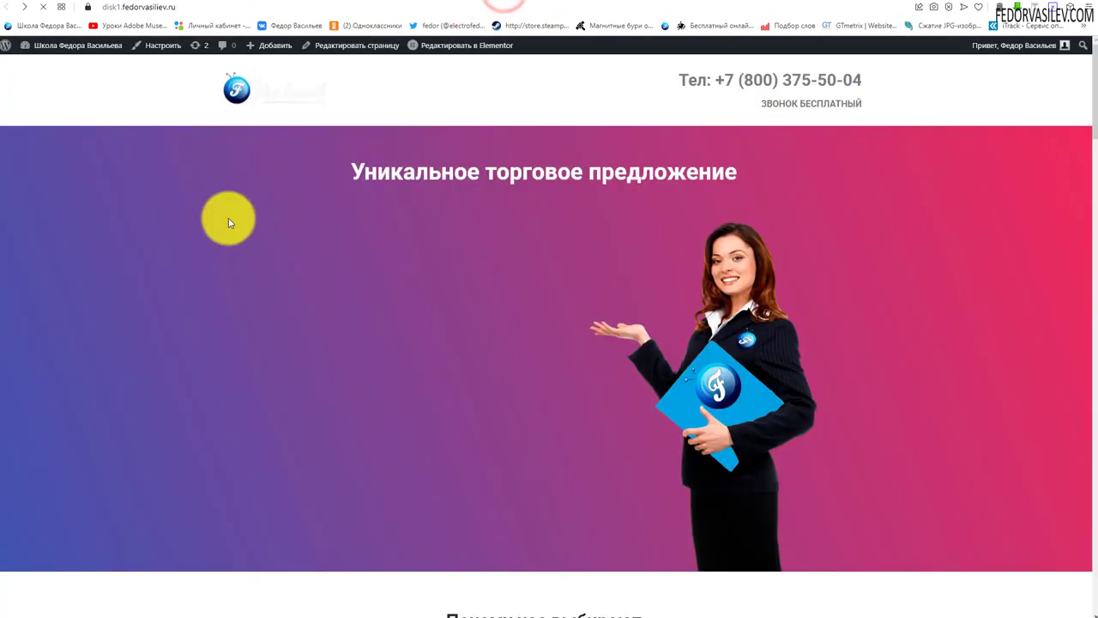
scroll(228, 218, "down", 15)
scroll(219, 184, "down", 10)
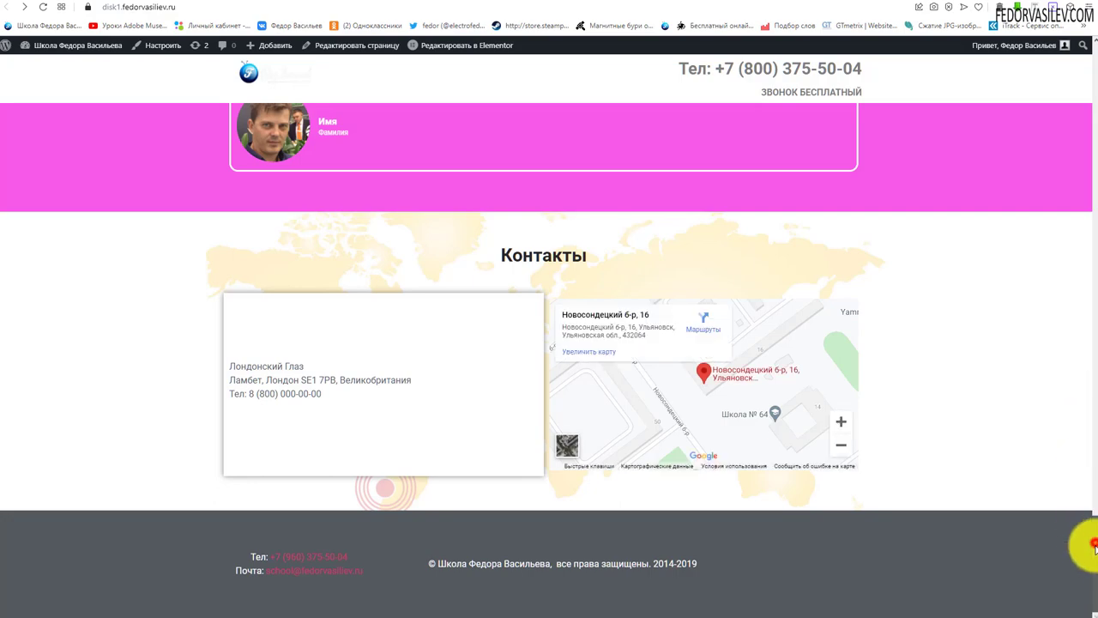
left_click_drag(1093, 547, 1091, 77)
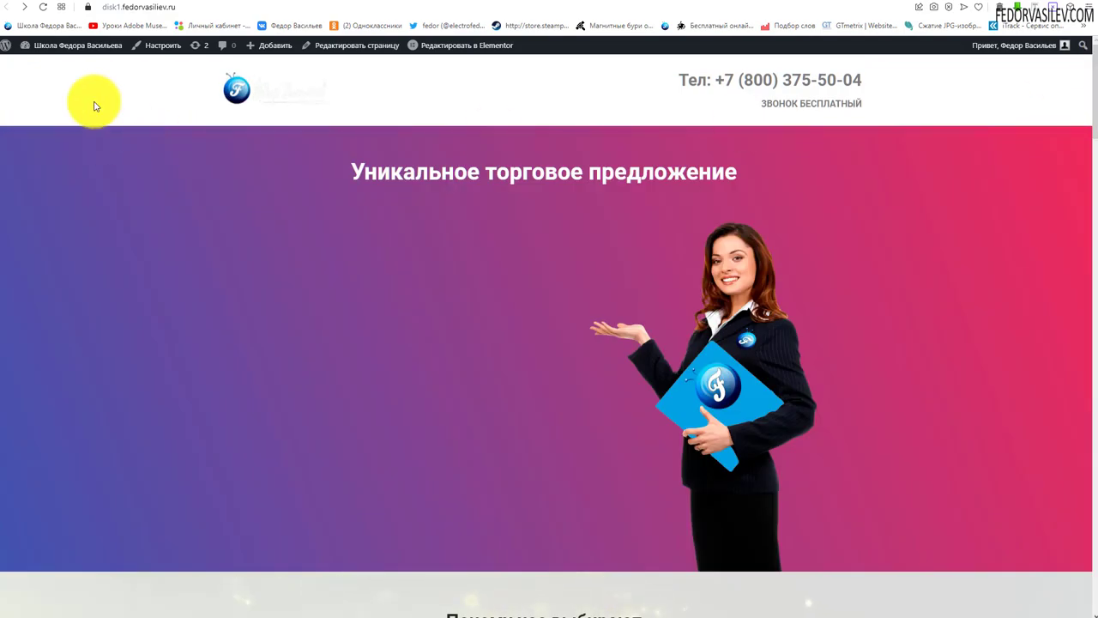
left_click(43, 8)
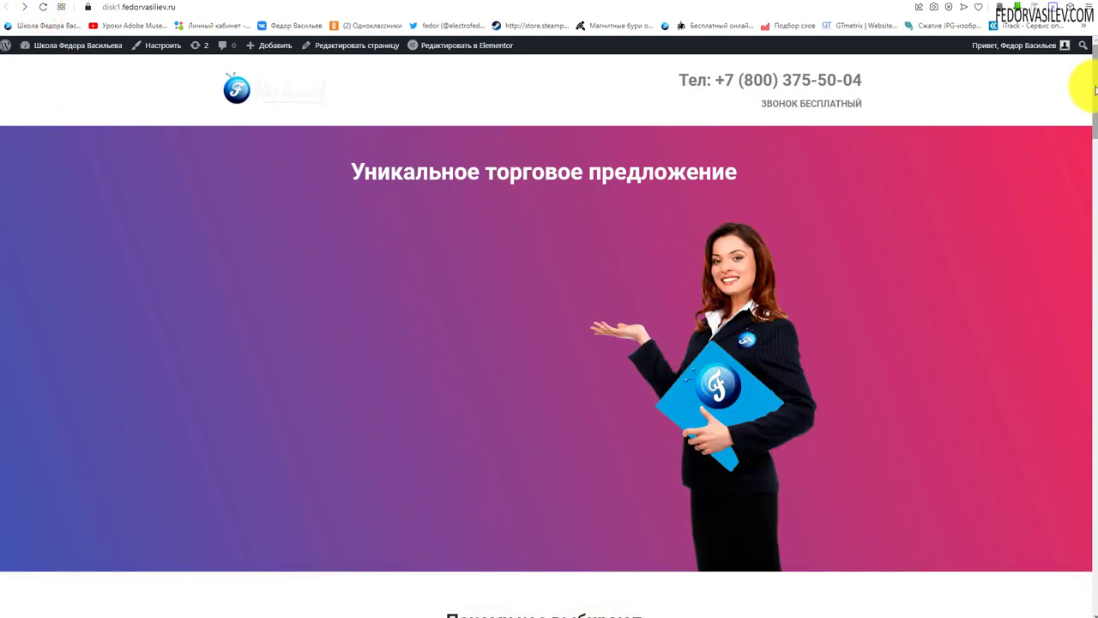
mouse_move(1095, 89)
left_mouse_down()
mouse_move(1083, 269)
mouse_move(1085, 81)
left_mouse_up()
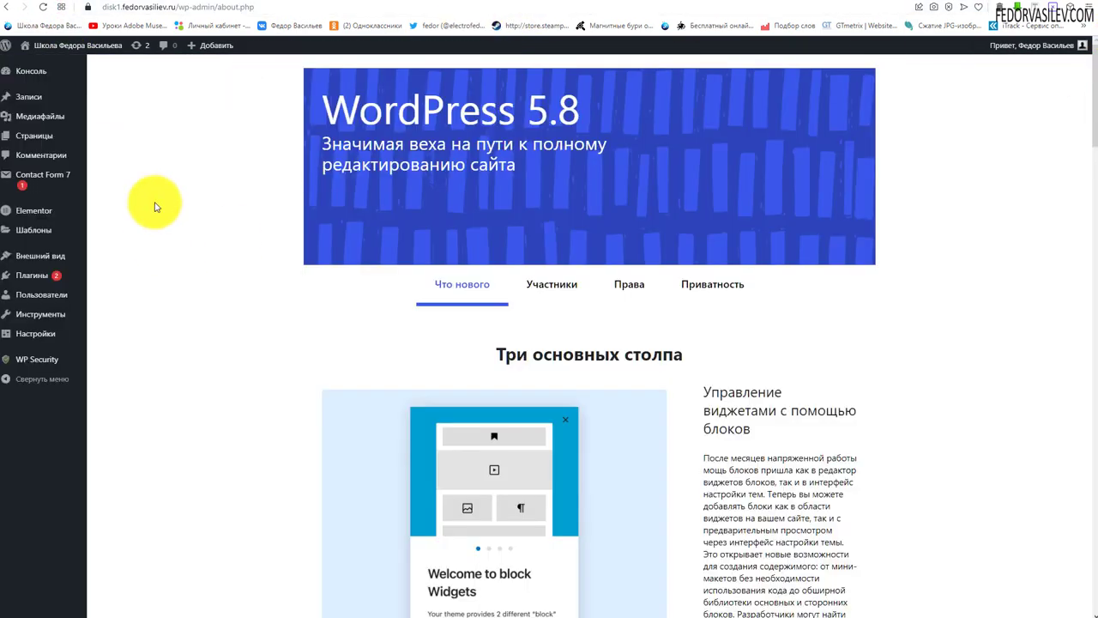
Open the WordPress updates page and update only the Elementor plugin, leaving All In One WP Security unselected.
scroll(478, 97, "down", 5)
scroll(257, 111, "up", 5)
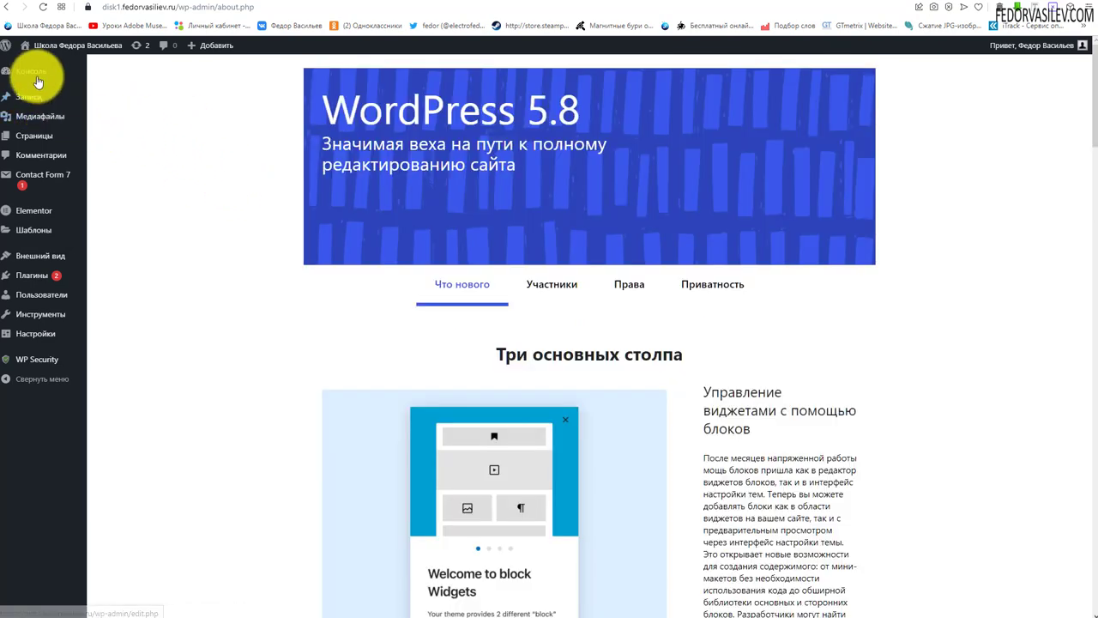
left_click(136, 45)
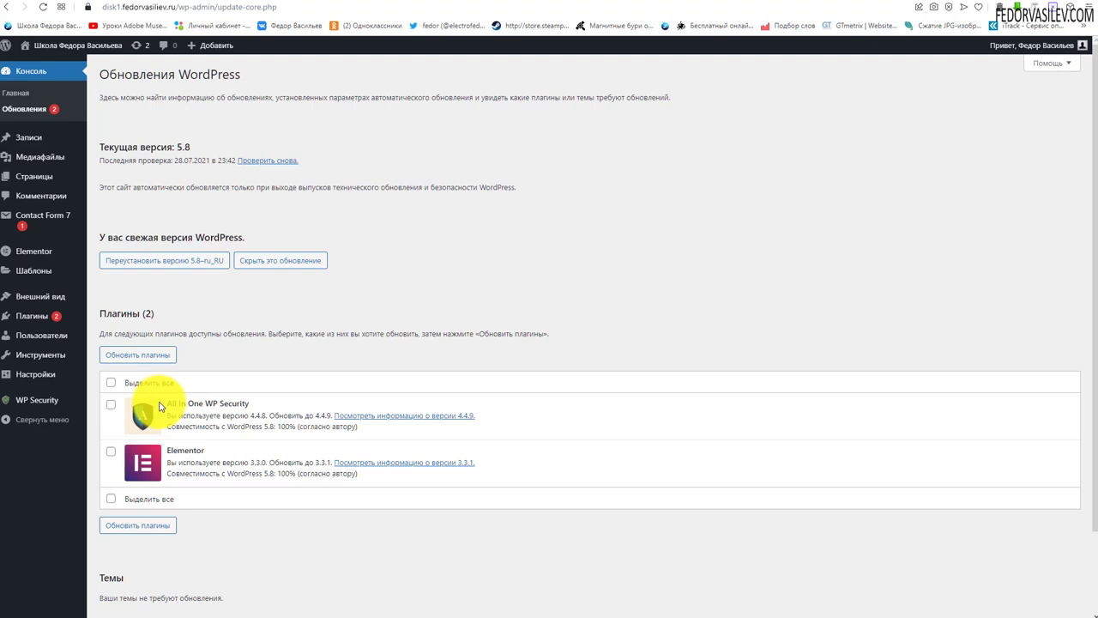
left_click(111, 382)
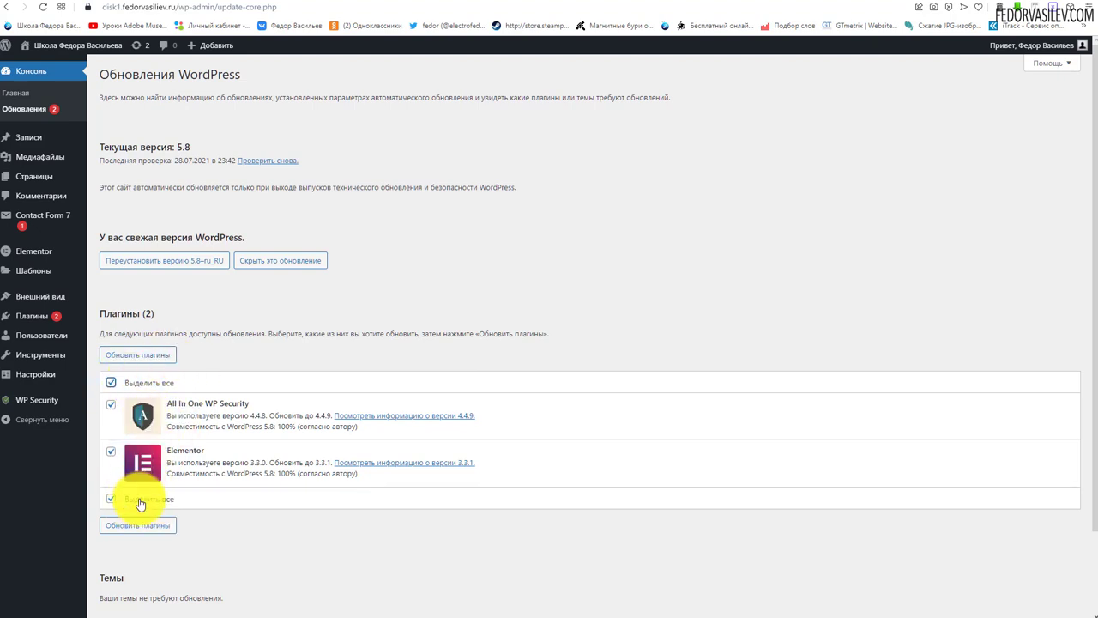
left_click(112, 403)
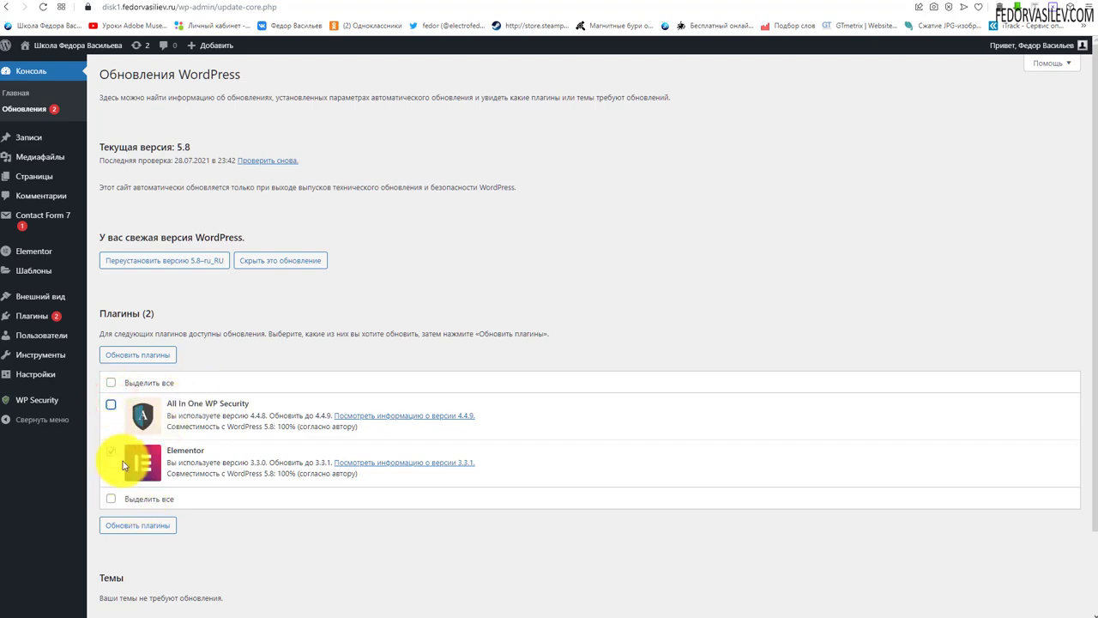
left_click(110, 455)
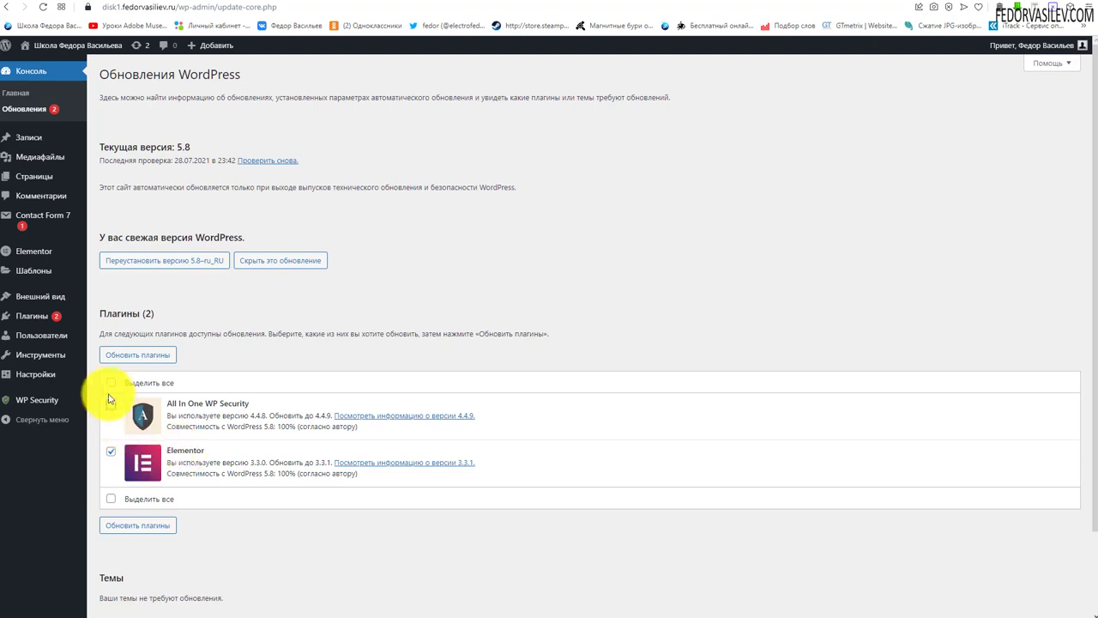
scroll(228, 592, "down", 2)
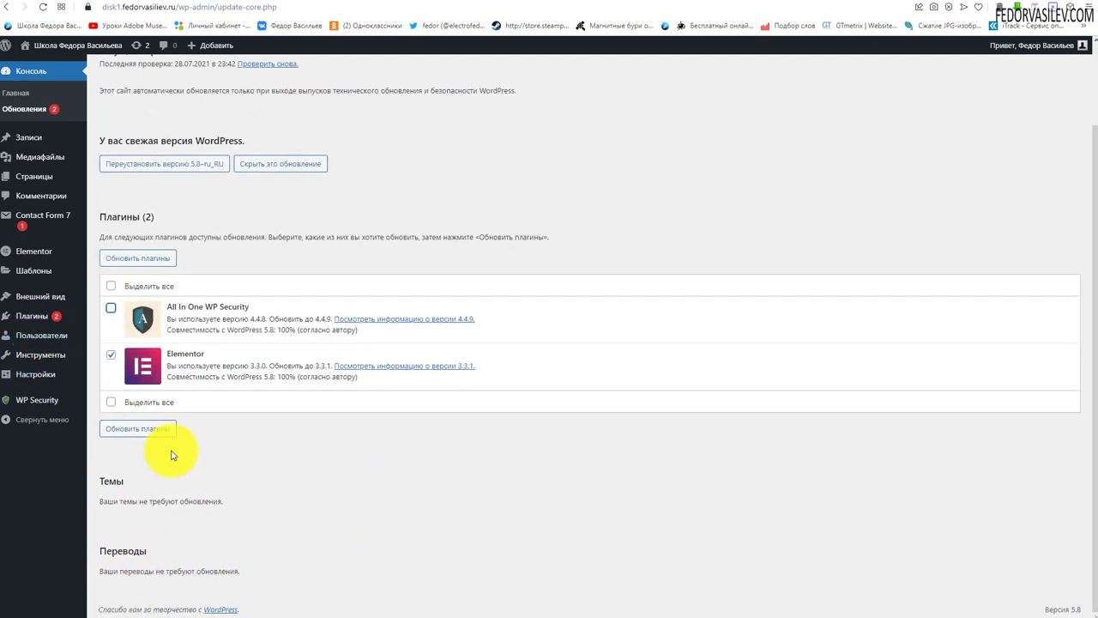
scroll(176, 439, "up", 2)
scroll(122, 395, "down", 2)
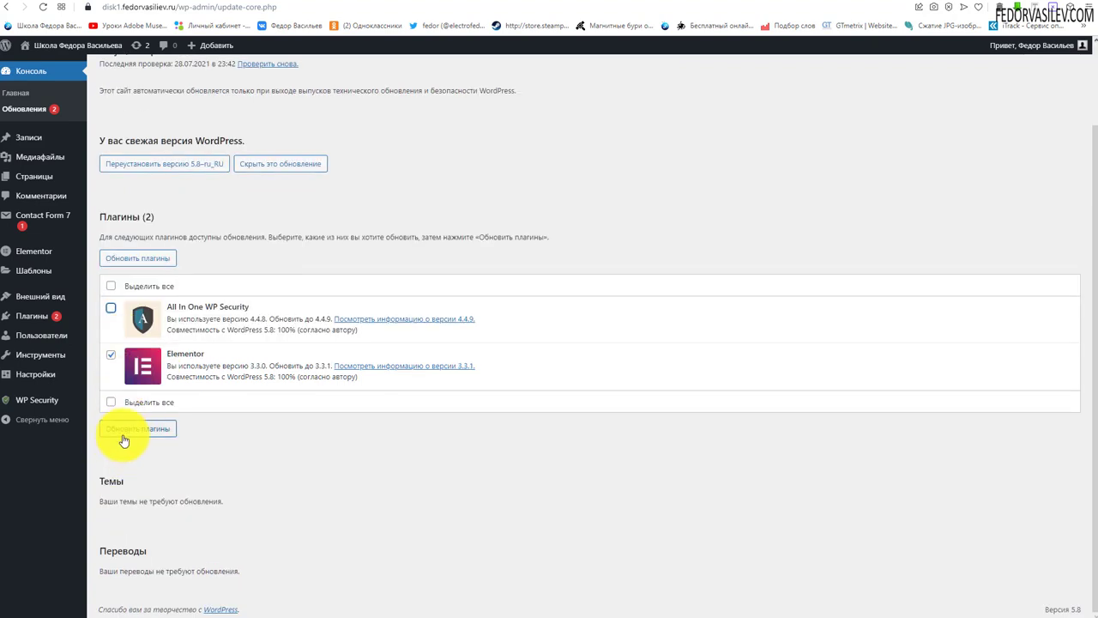
left_click(129, 428)
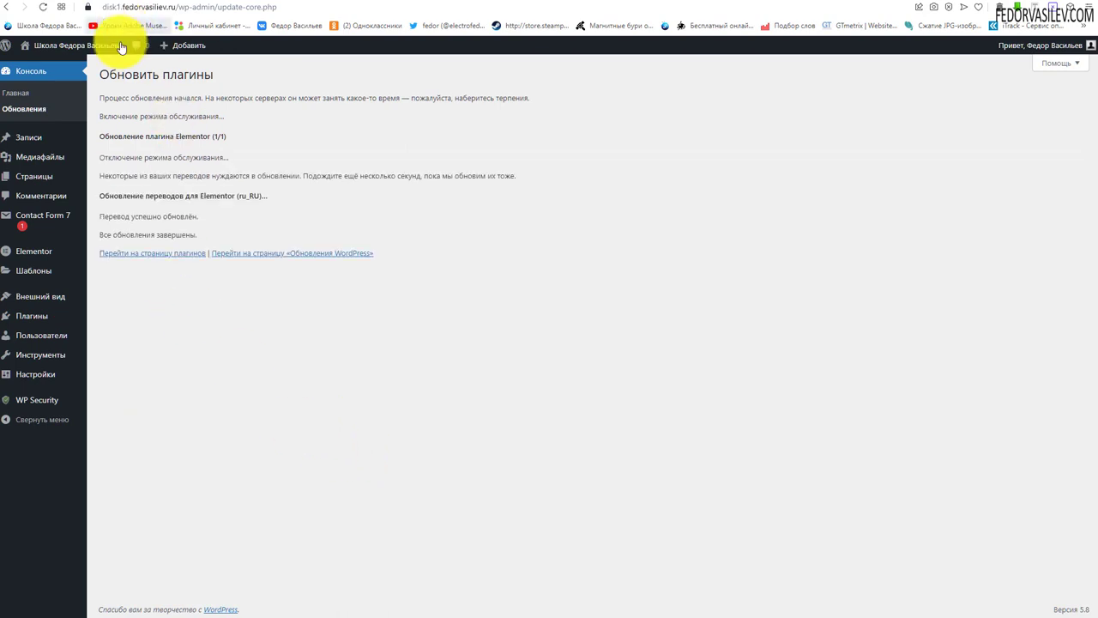
Return to the WordPress updates page and start the Elementor database update from its notice.
left_click(25, 112)
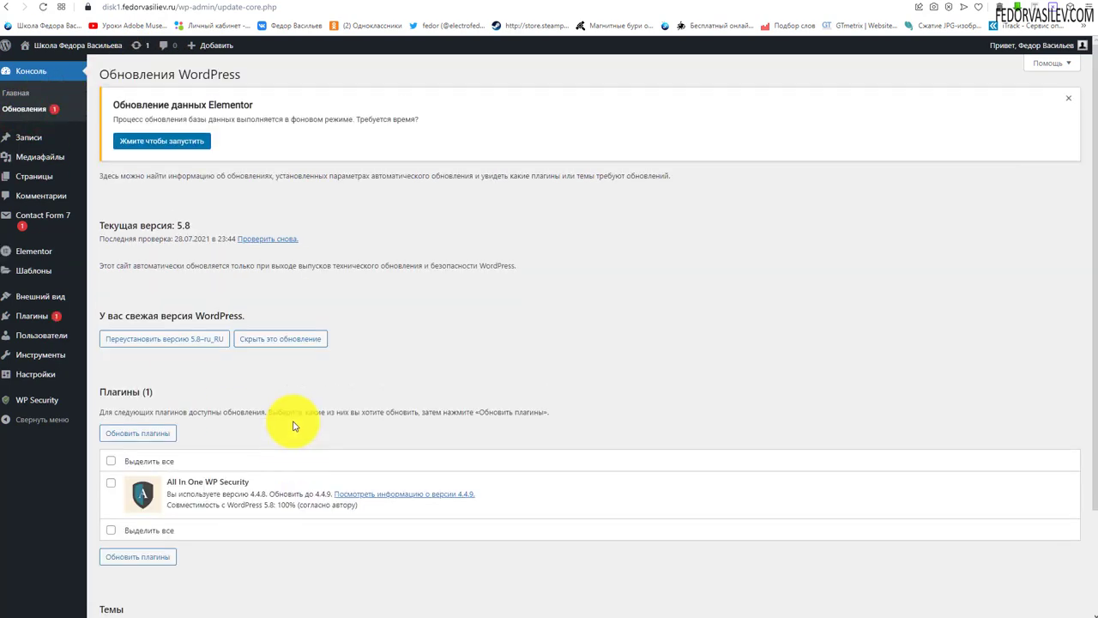
scroll(289, 422, "down", 2)
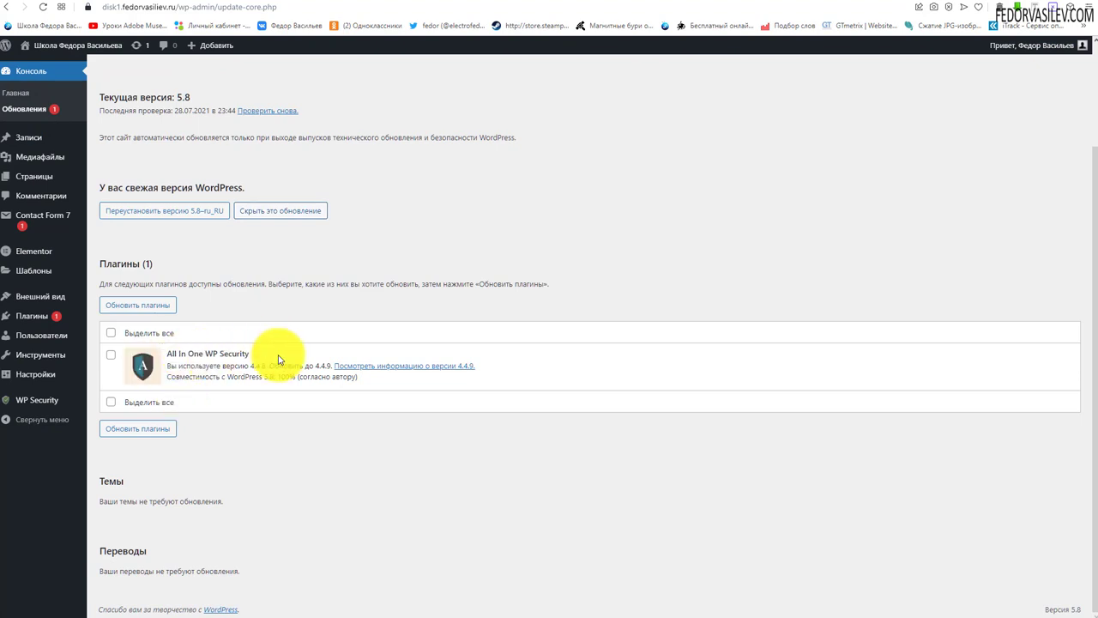
left_click_drag(277, 353, 207, 353)
scroll(245, 237, "up", 2)
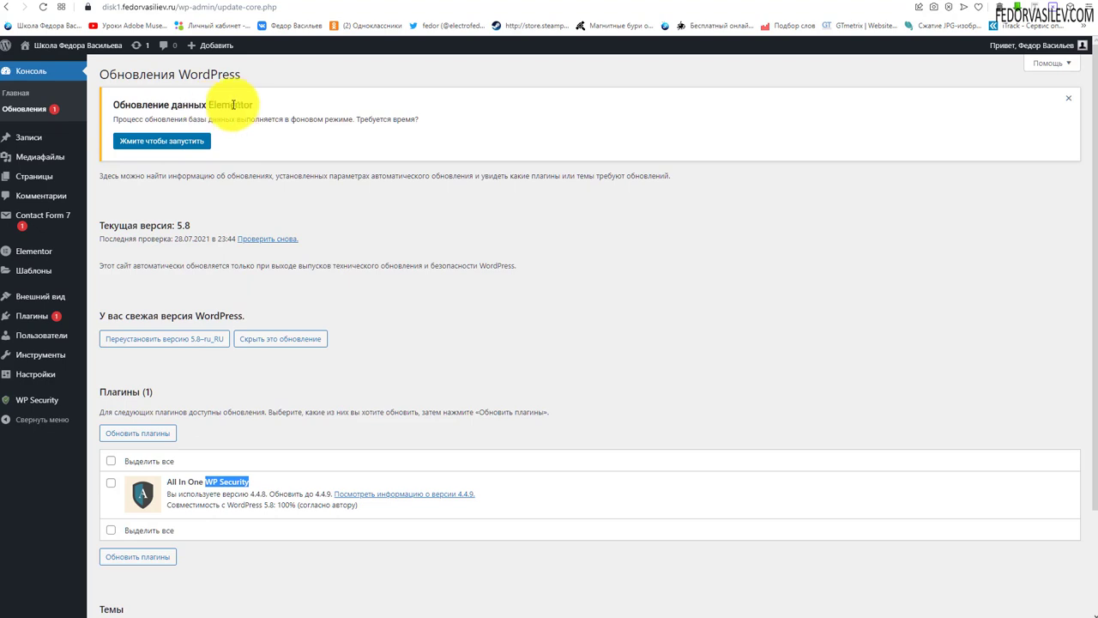
left_click(160, 142)
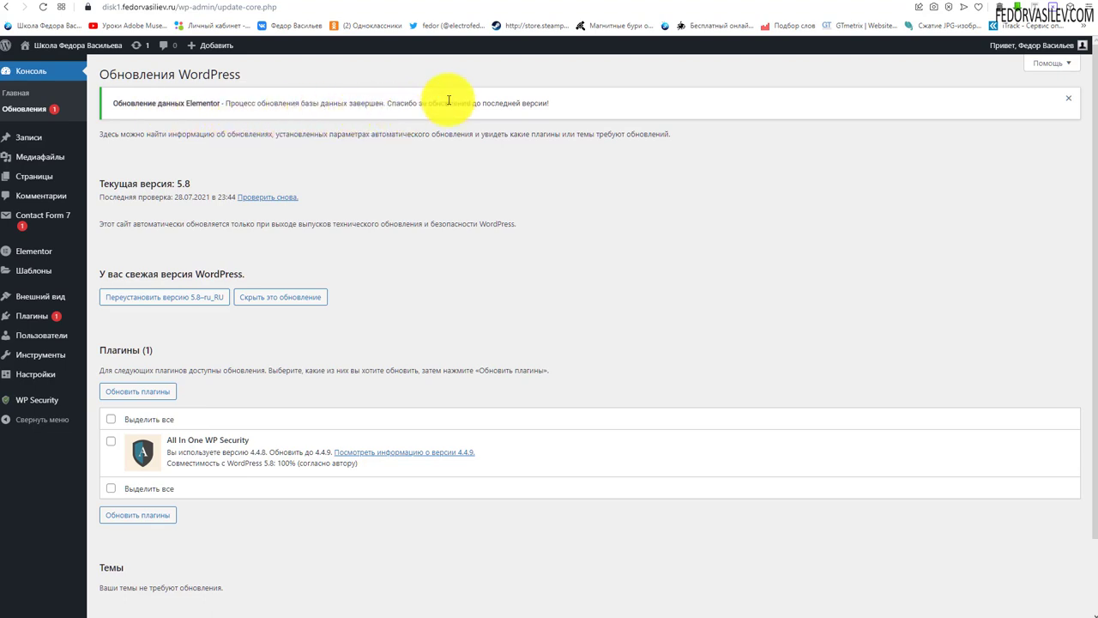
Reload the public home page and check how it displays after the Elementor update.
left_click(506, 3)
left_click(38, 11)
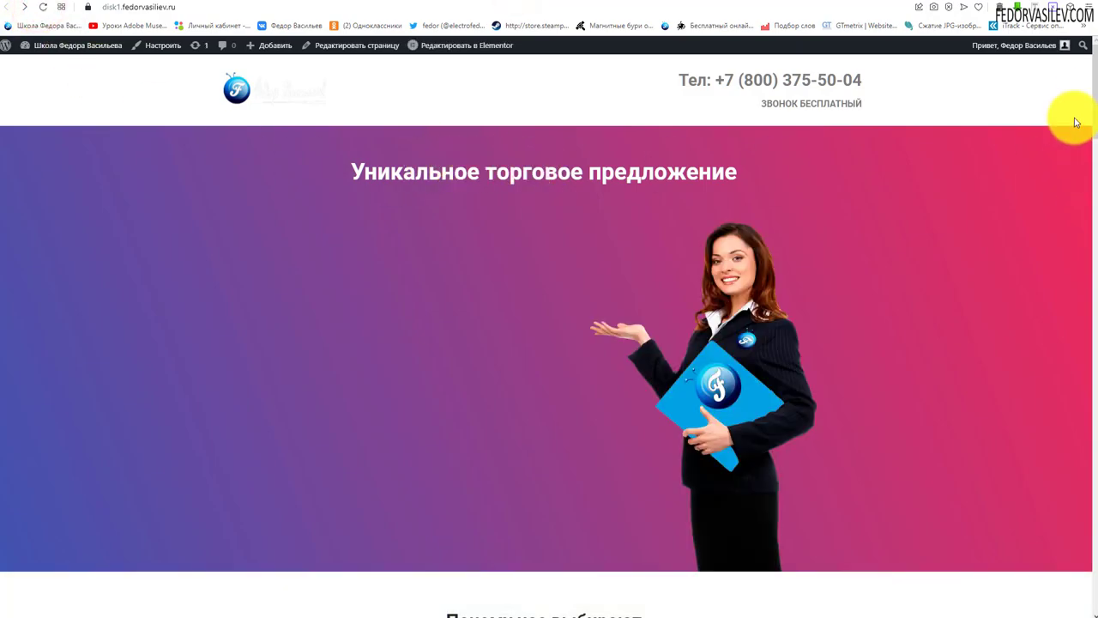
left_click_drag(1086, 91, 1090, 68)
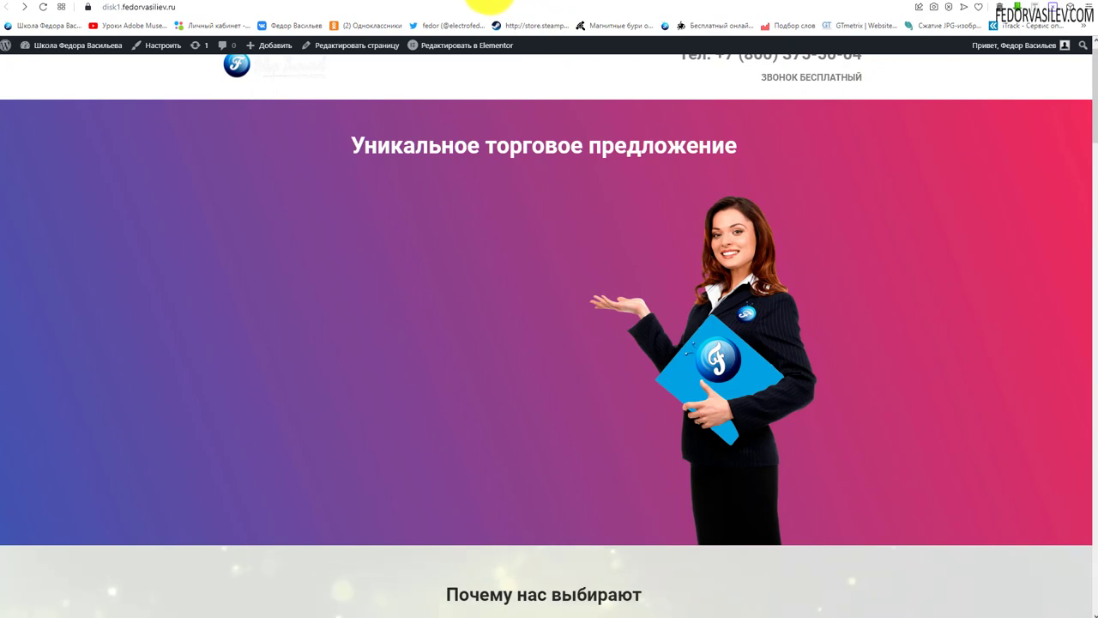
Return to the updates page and examine All In One WP Security's stated compatibility with the current WordPress version.
left_click(492, 2)
scroll(466, 257, "down", 1)
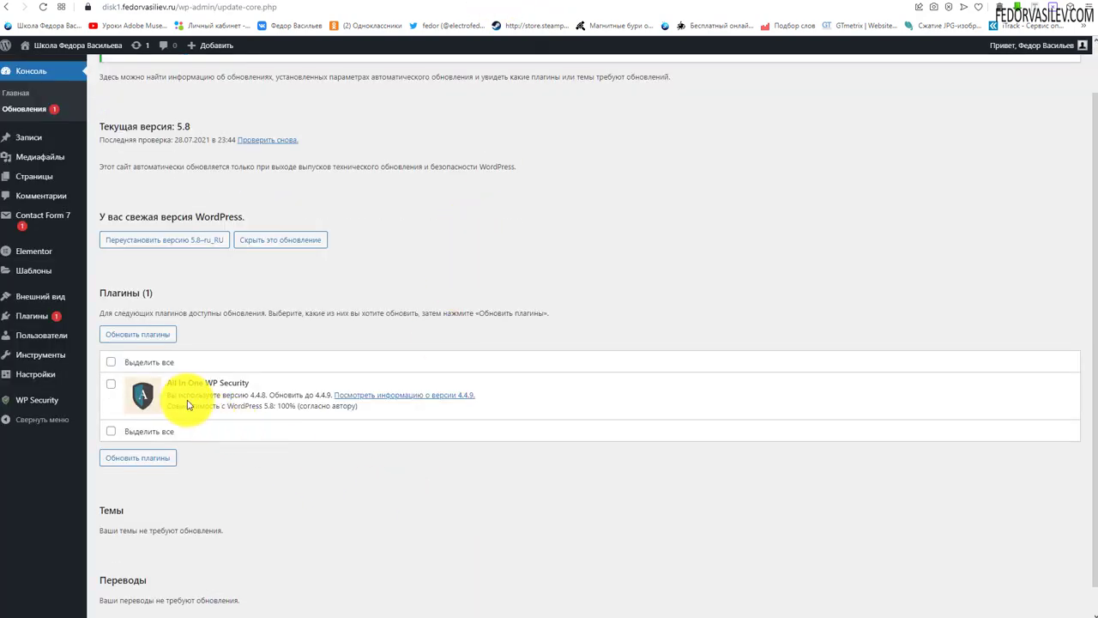
left_click_drag(168, 405, 358, 410)
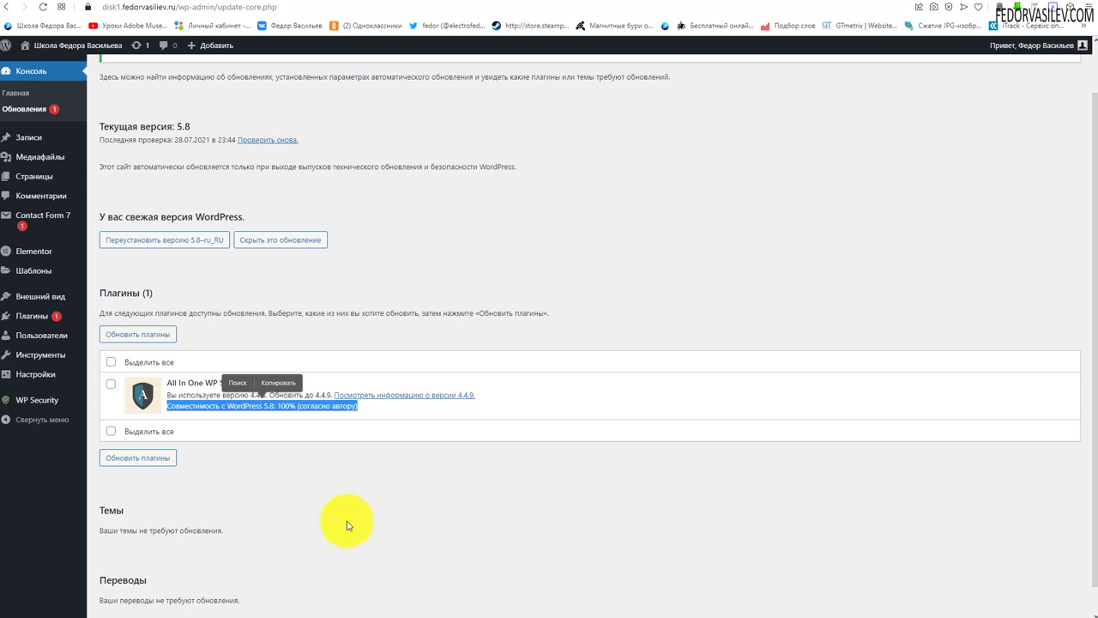
left_click(303, 505)
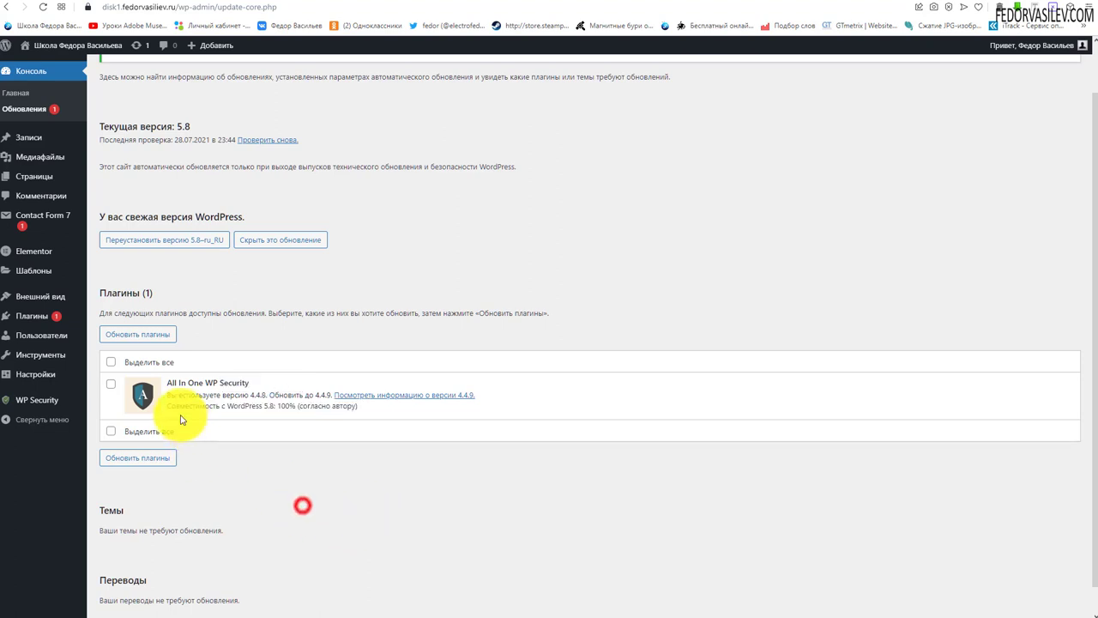
left_click_drag(245, 405, 294, 429)
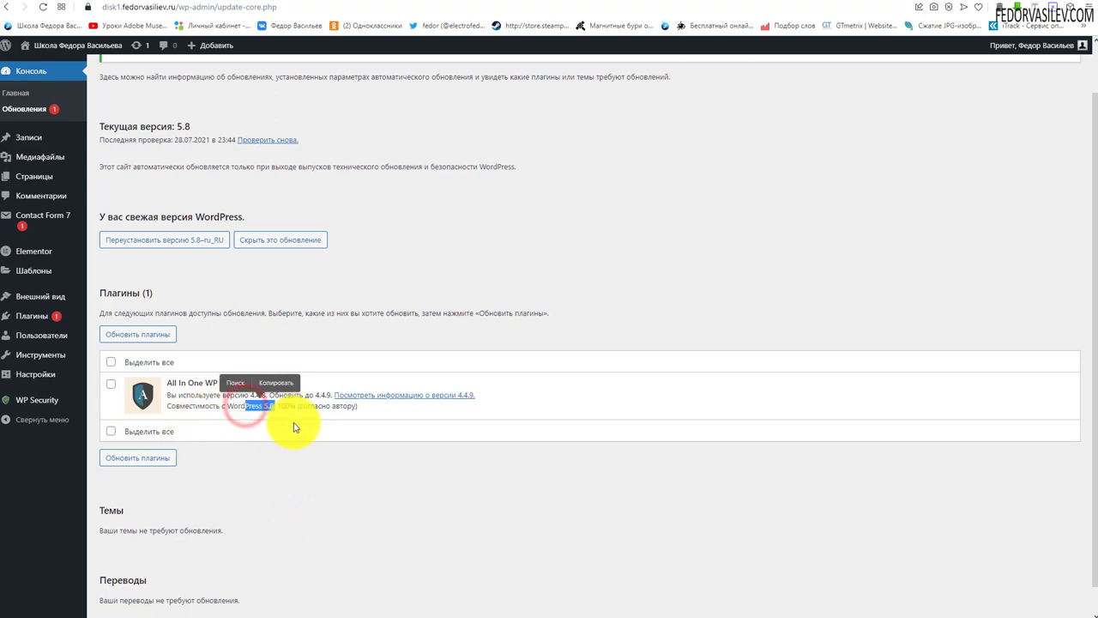
left_click(289, 415)
left_click_drag(246, 383, 206, 385)
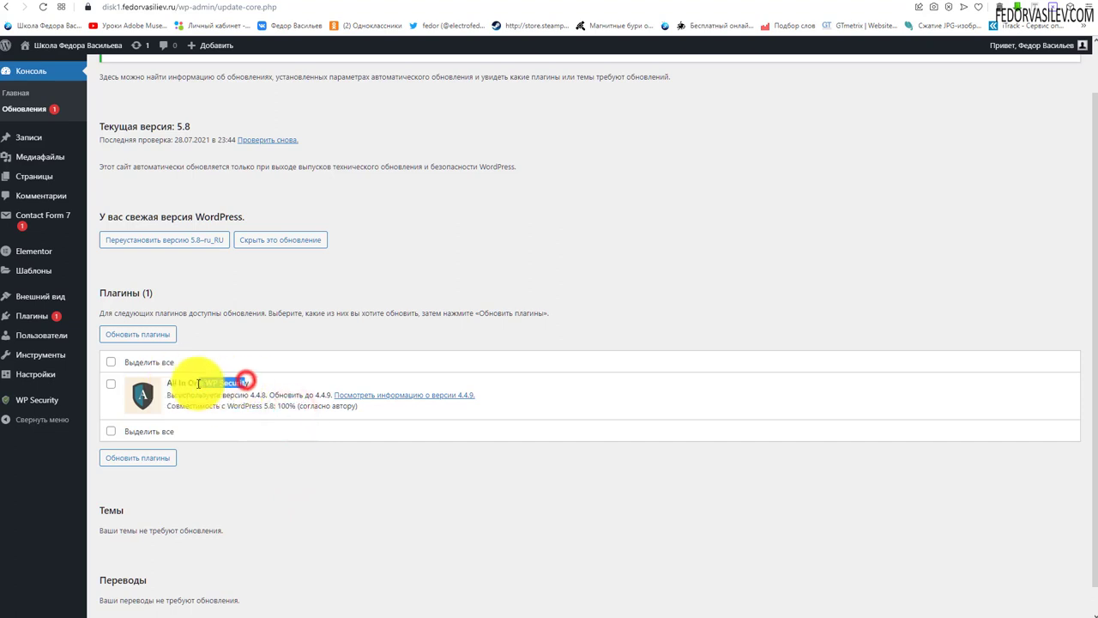
left_click(263, 421)
left_click_drag(274, 402, 360, 409)
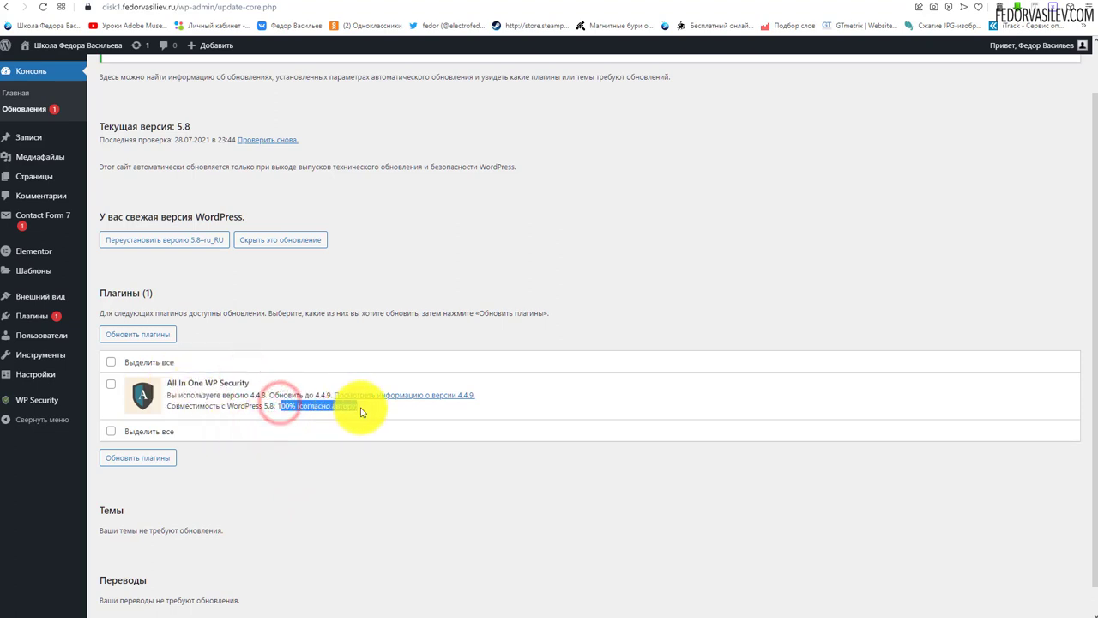
left_click(547, 410)
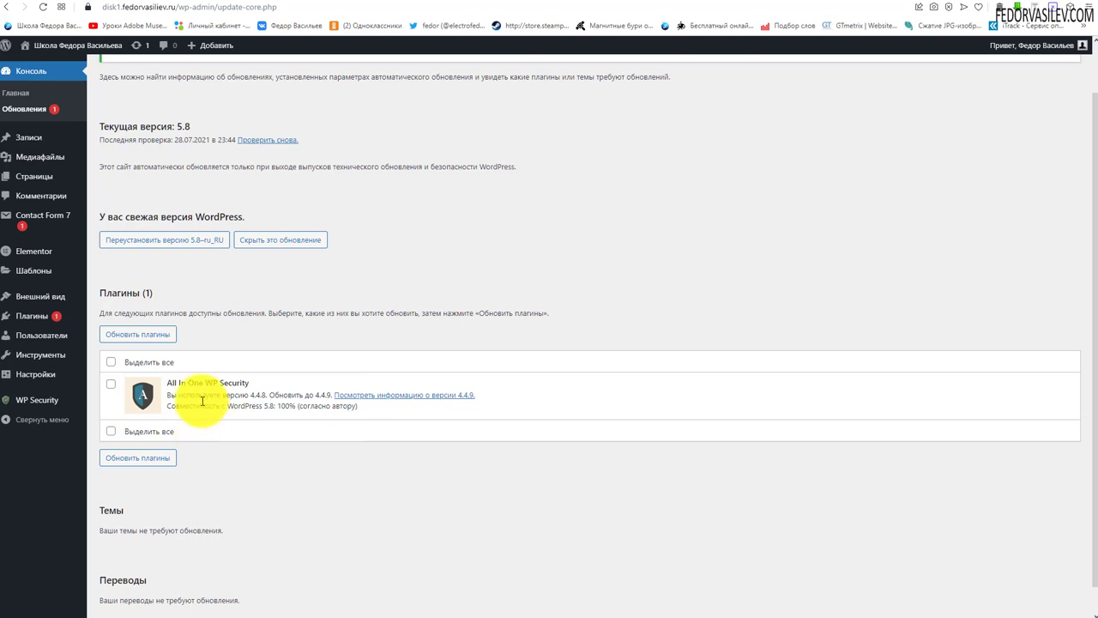
left_click_drag(200, 405, 357, 405)
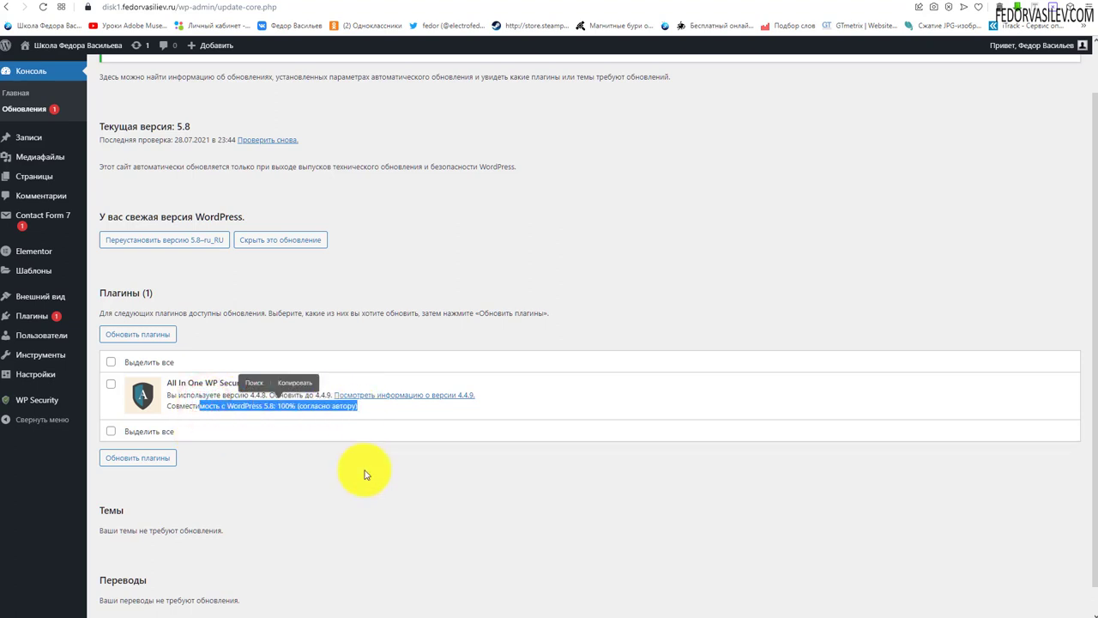
left_click(363, 470)
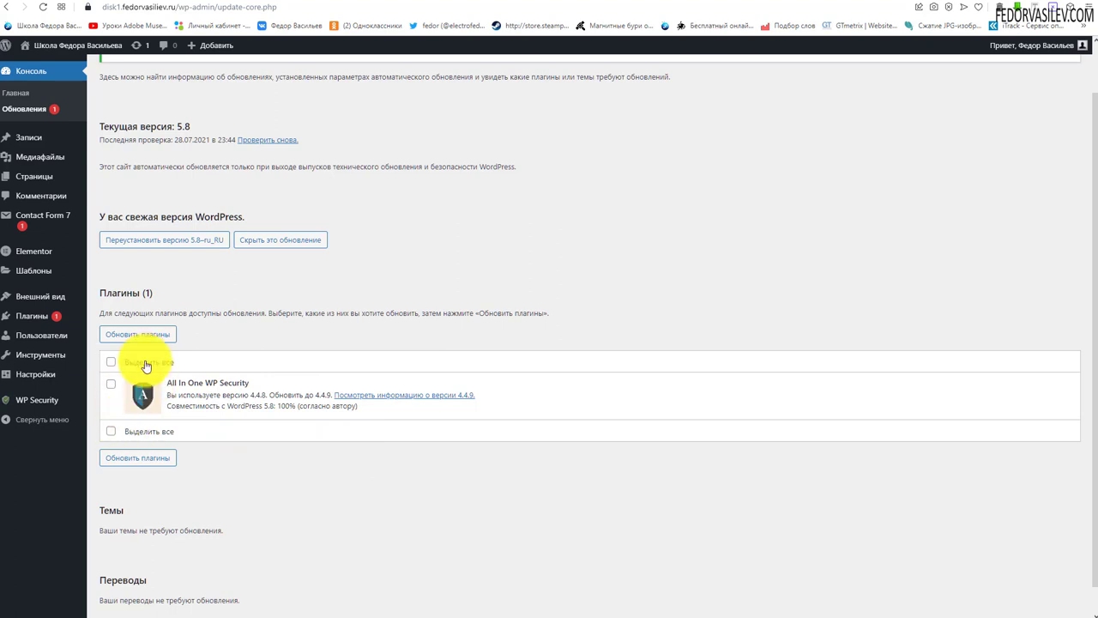
left_click_drag(204, 407, 261, 417)
left_click(362, 412)
left_click(246, 460)
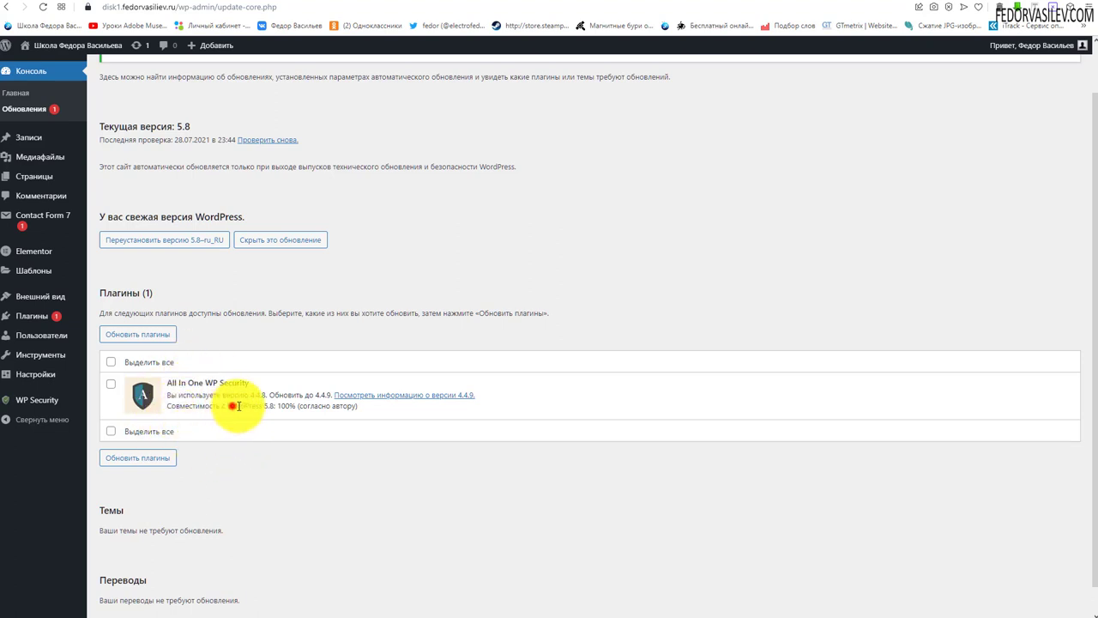
left_click_drag(232, 404, 286, 406)
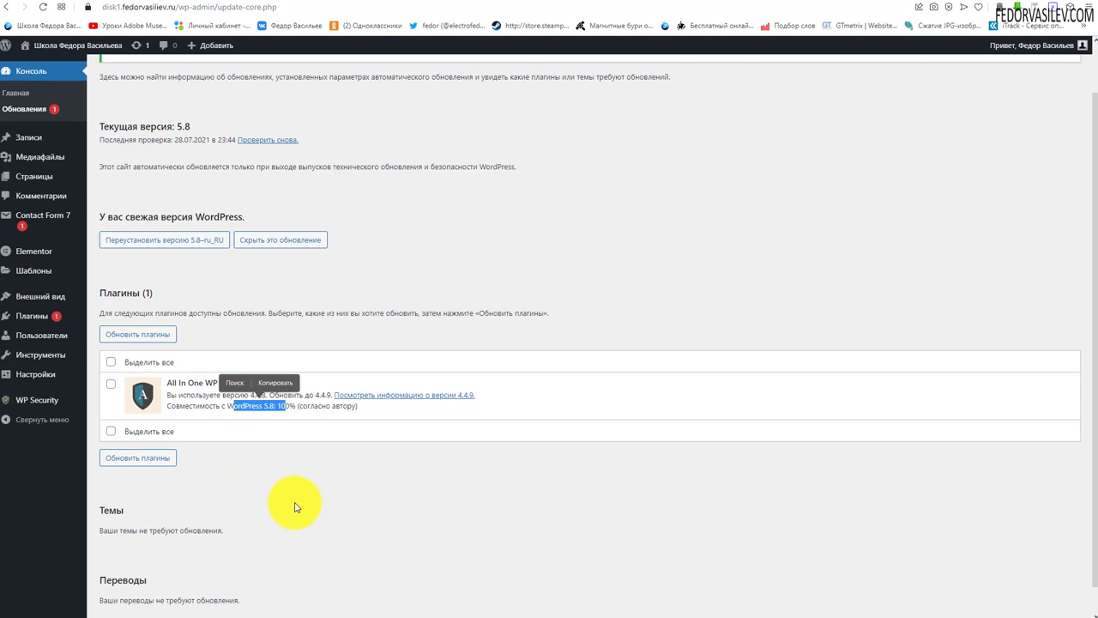
left_click(268, 413)
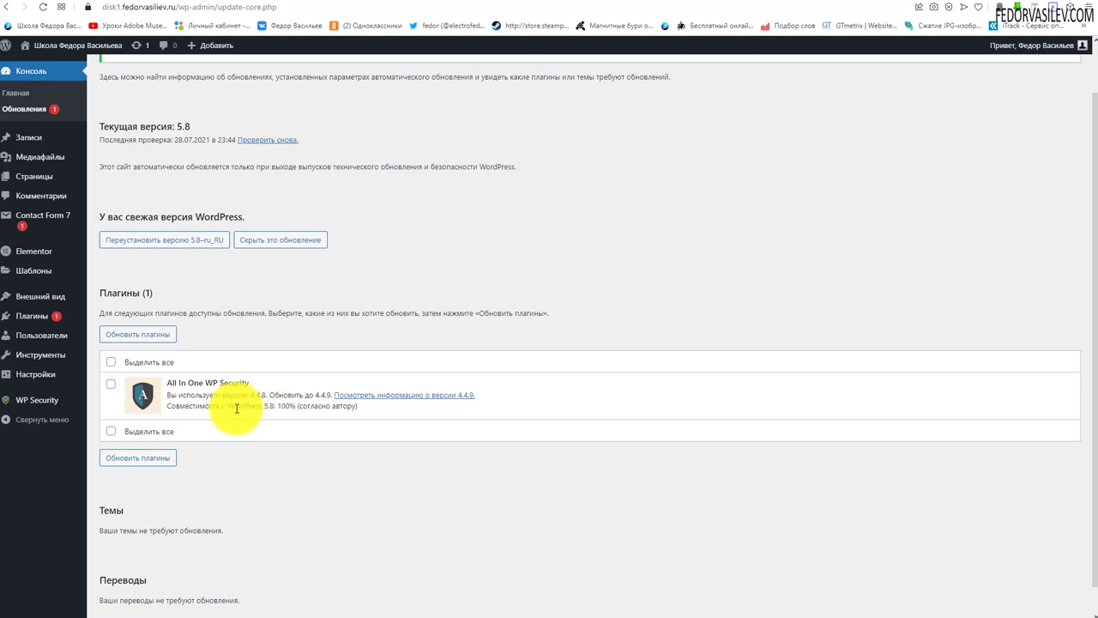
left_click_drag(237, 409, 283, 407)
left_click(631, 341)
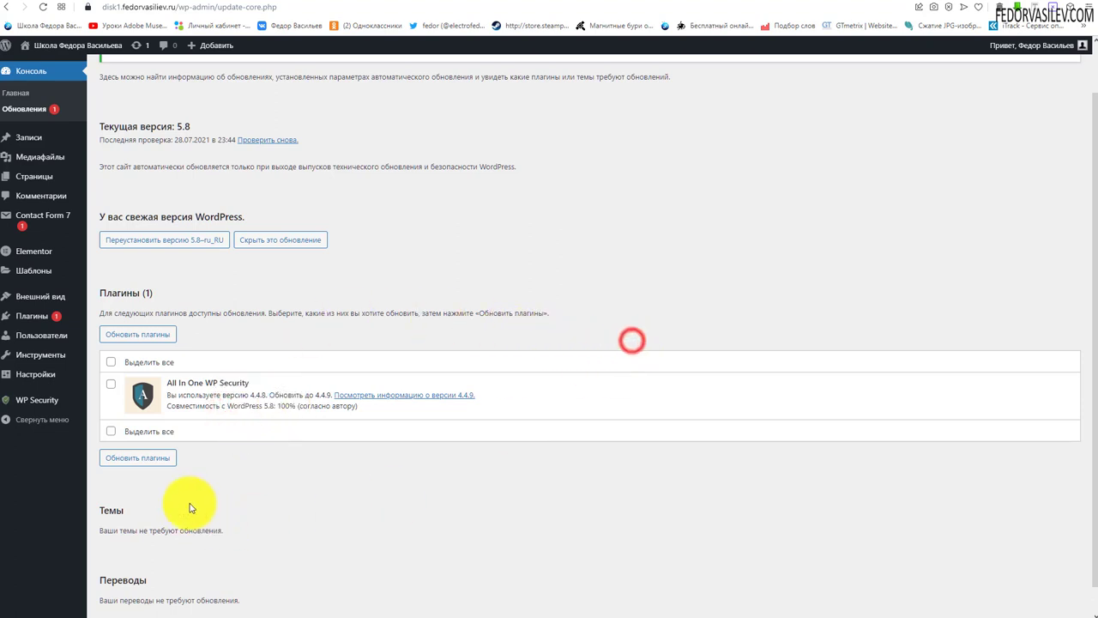
Update the All In One WP Security plugin and reopen the updates page to check for remaining updates.
left_click(111, 383)
left_click(121, 458)
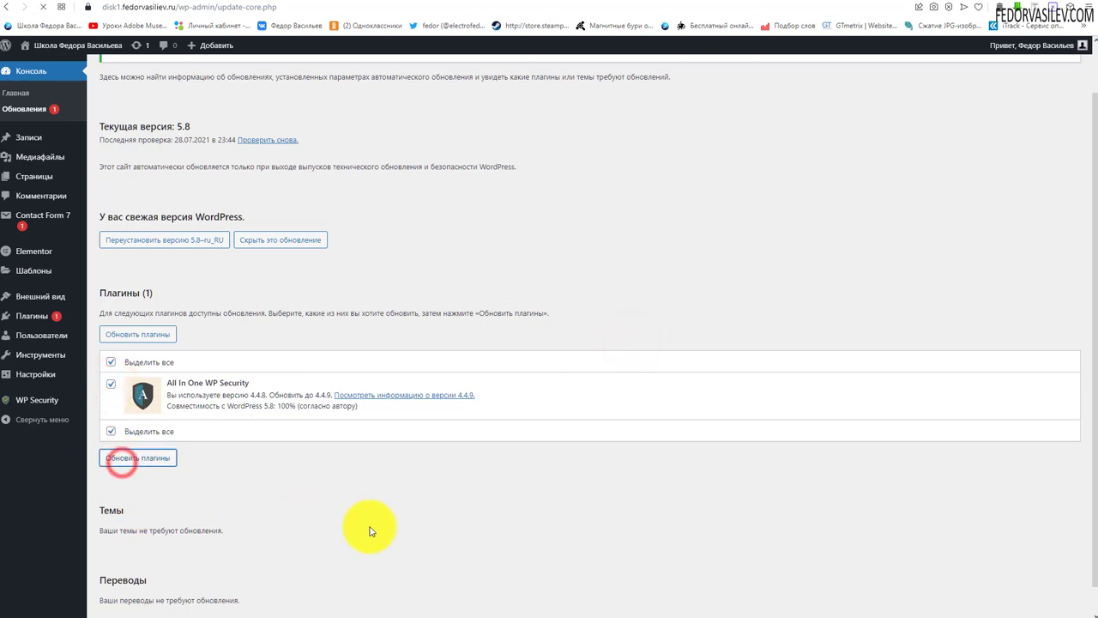
left_click(39, 109)
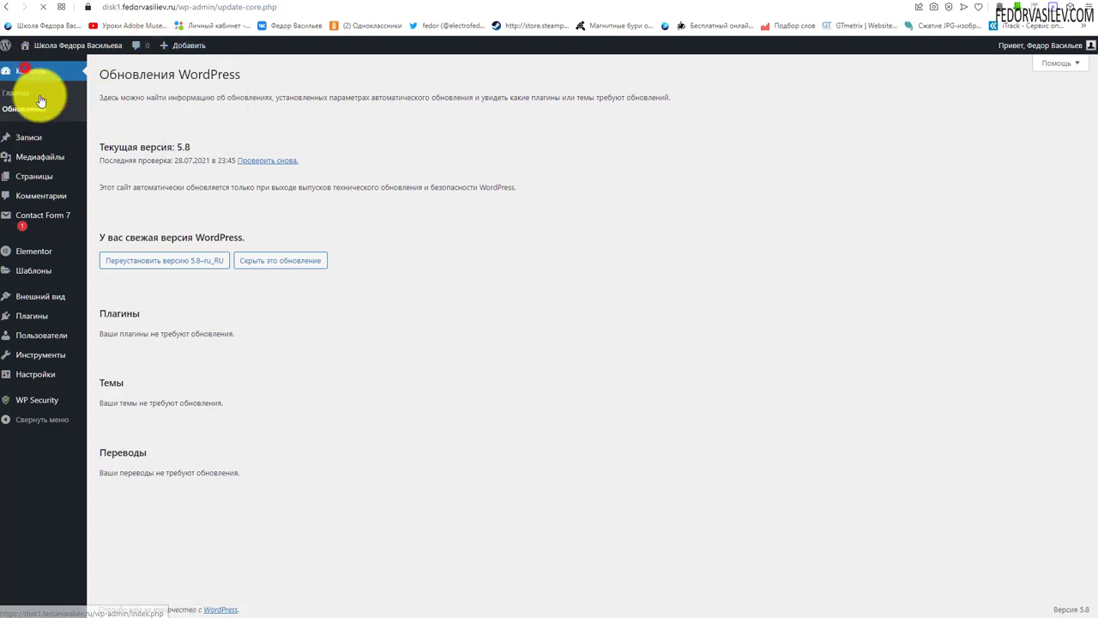
Open the dashboard's main page, and reload the public home page to examine its sections down to the contacts and footer.
left_click(27, 67)
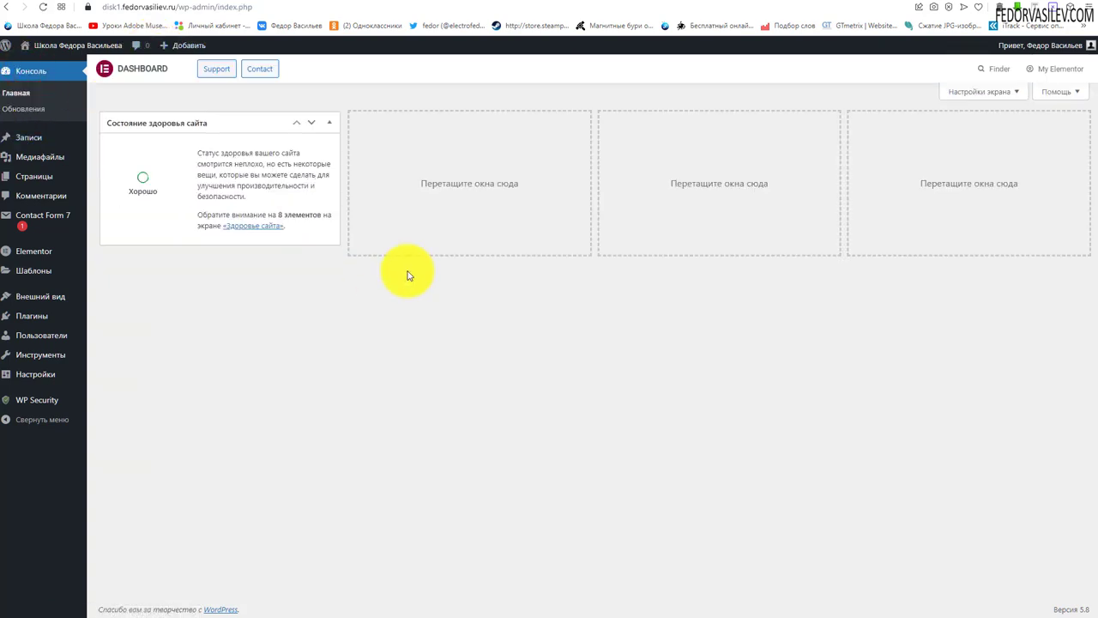
left_click(526, 4)
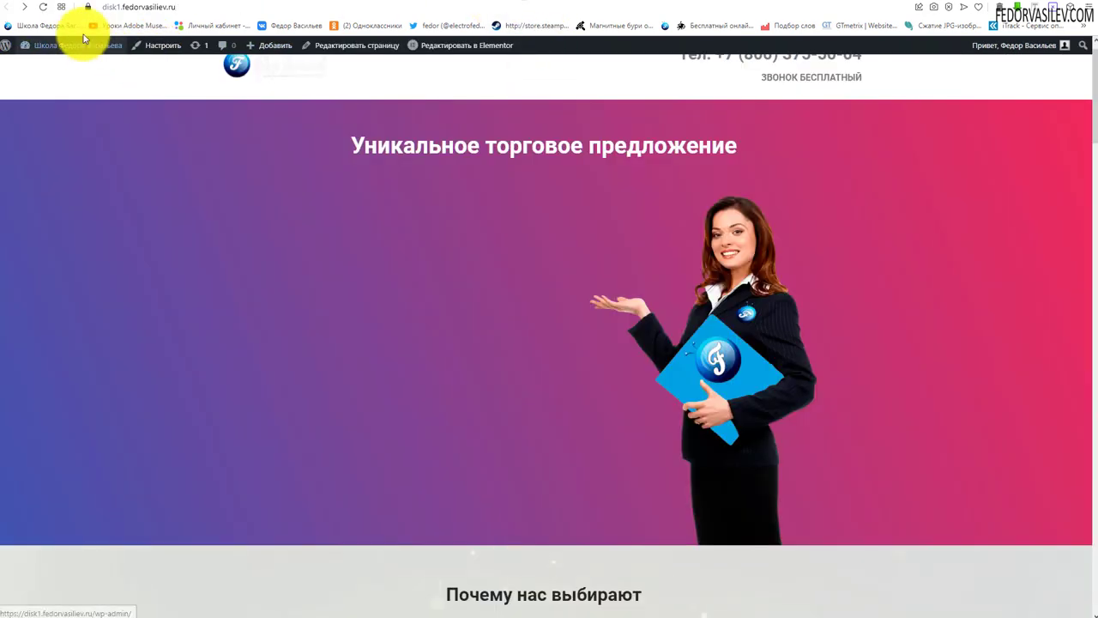
left_click(44, 8)
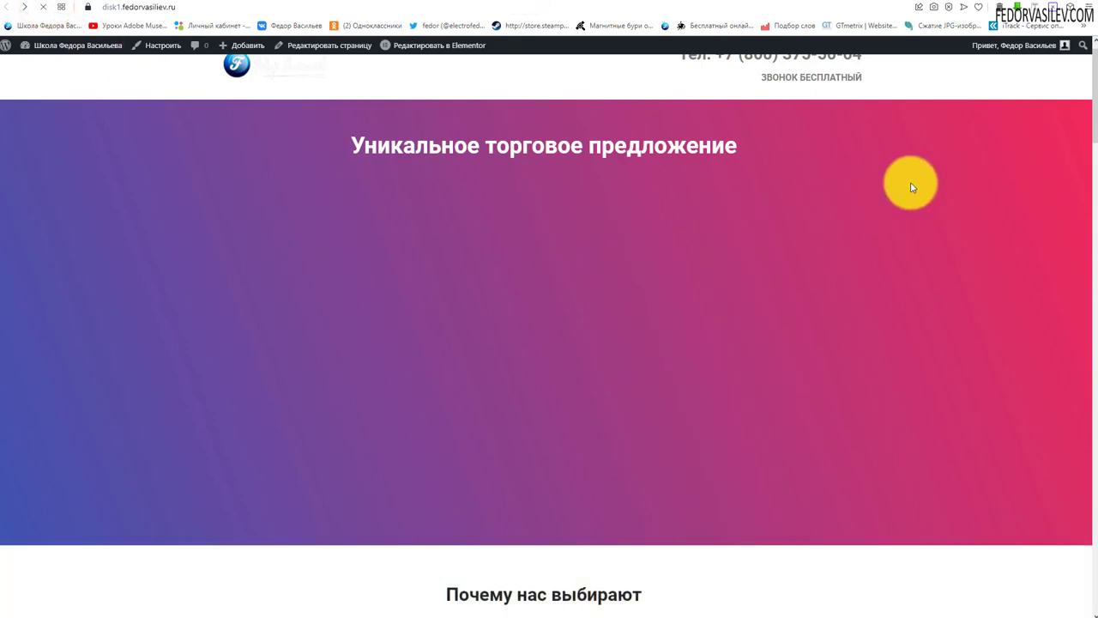
left_click_drag(1093, 81, 1086, 24)
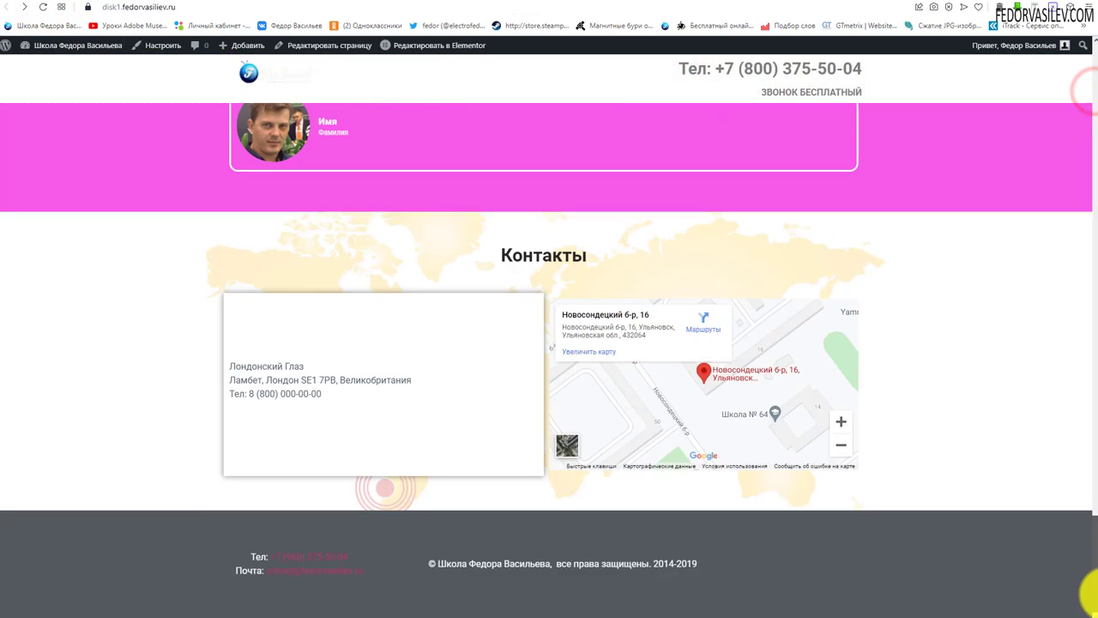
left_click(495, 2)
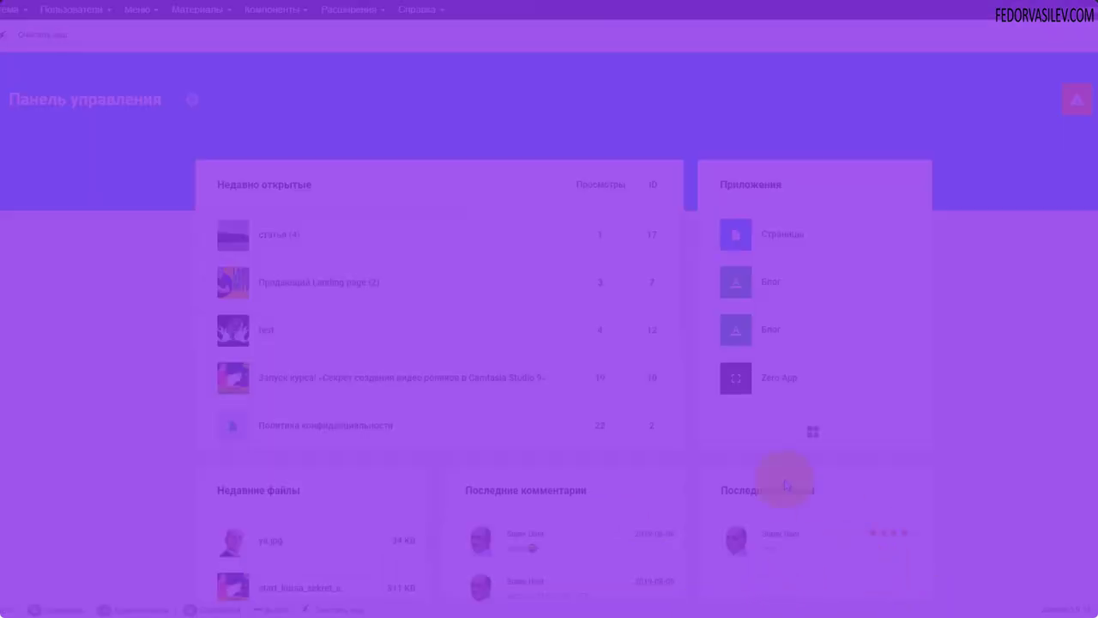
left_click(1086, 105)
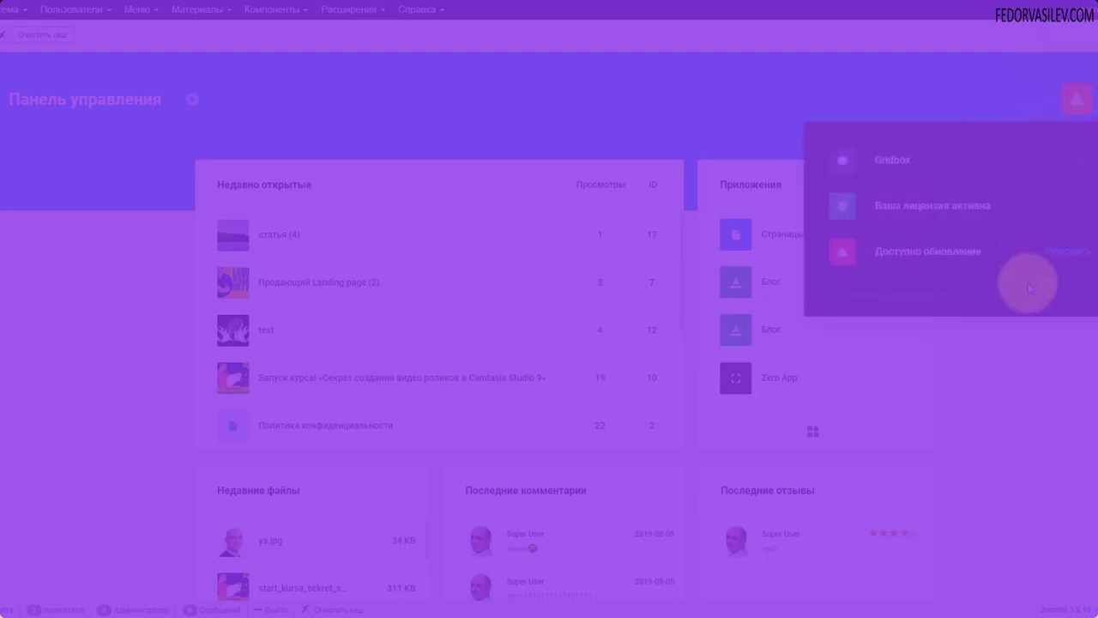
left_click(884, 200)
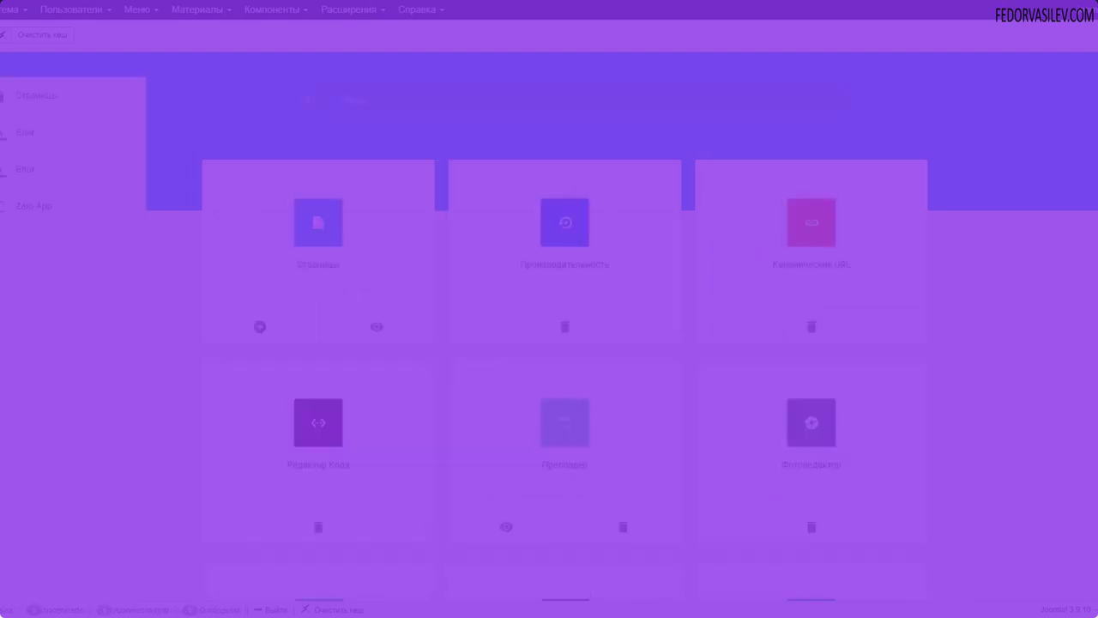
left_click(14, 208)
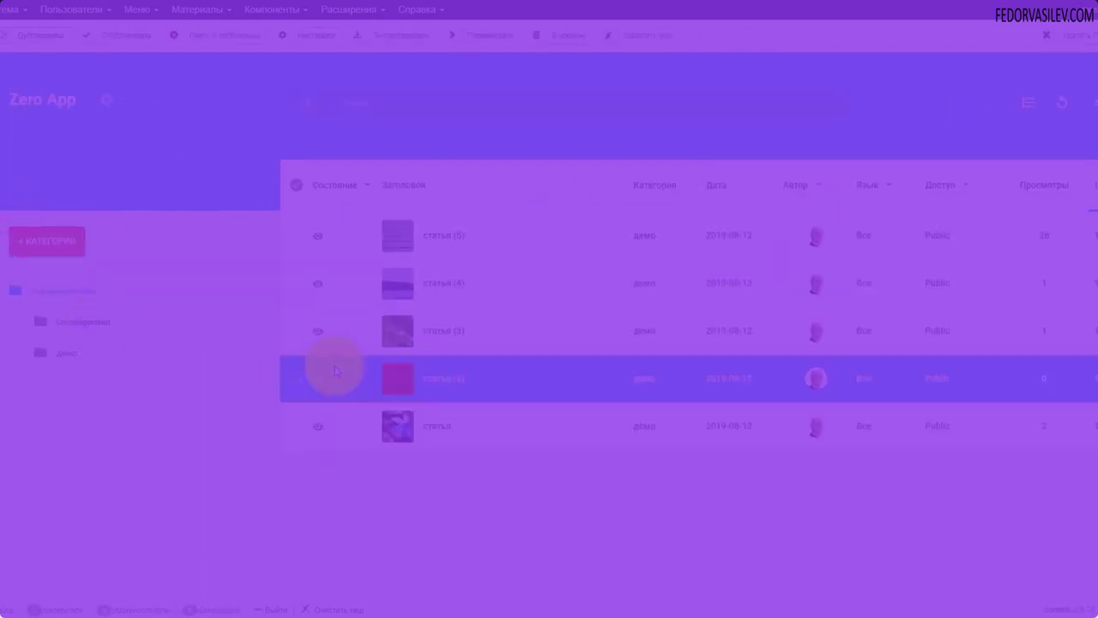
left_click(107, 100)
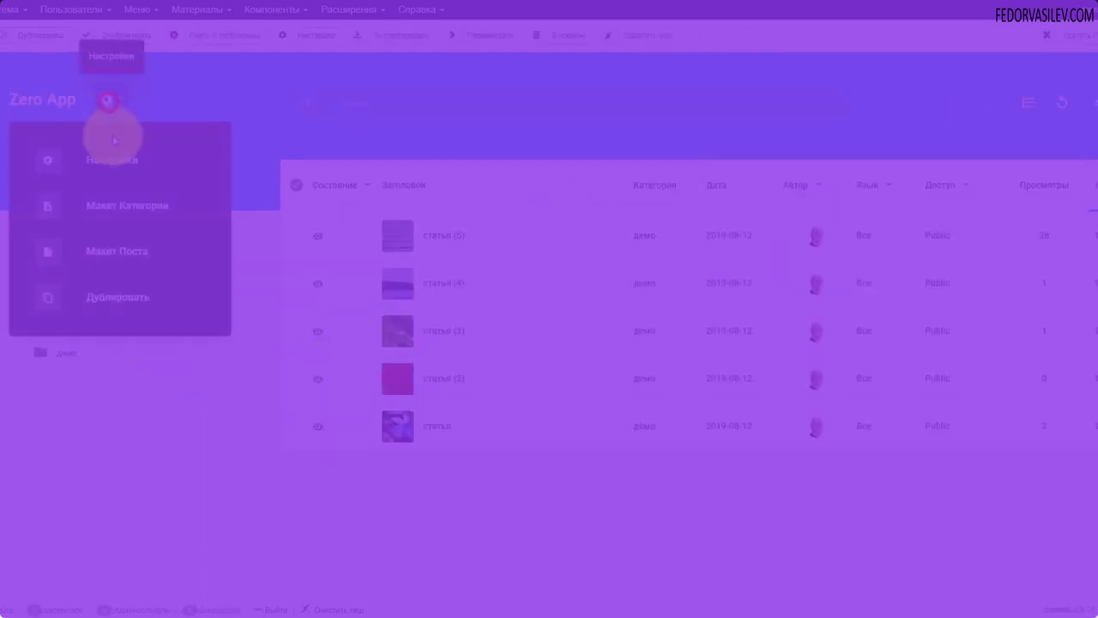
left_click(116, 257)
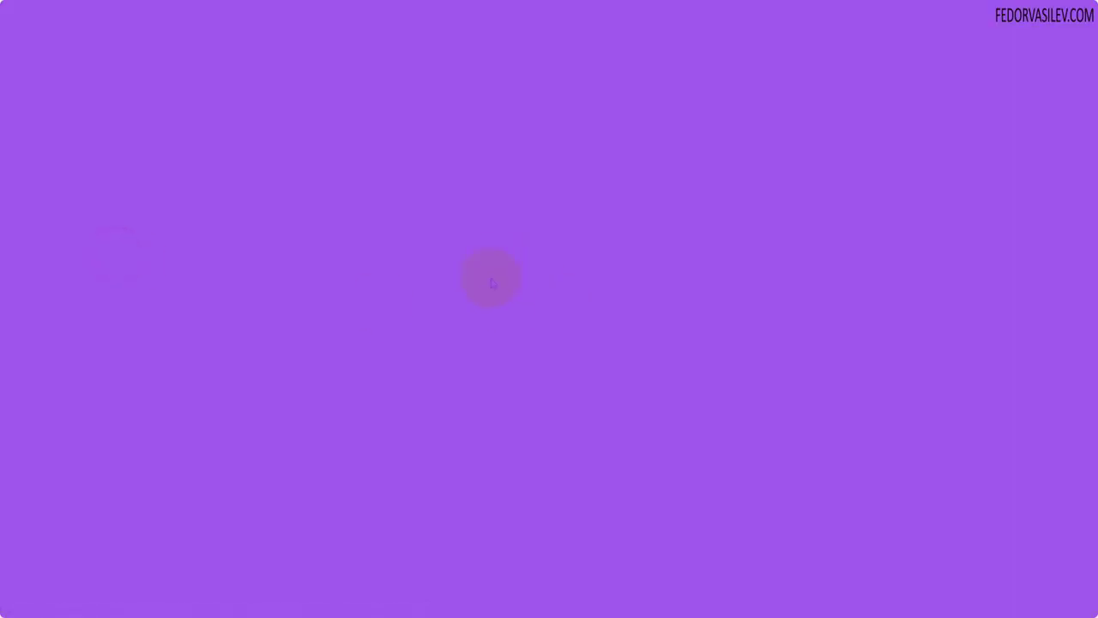